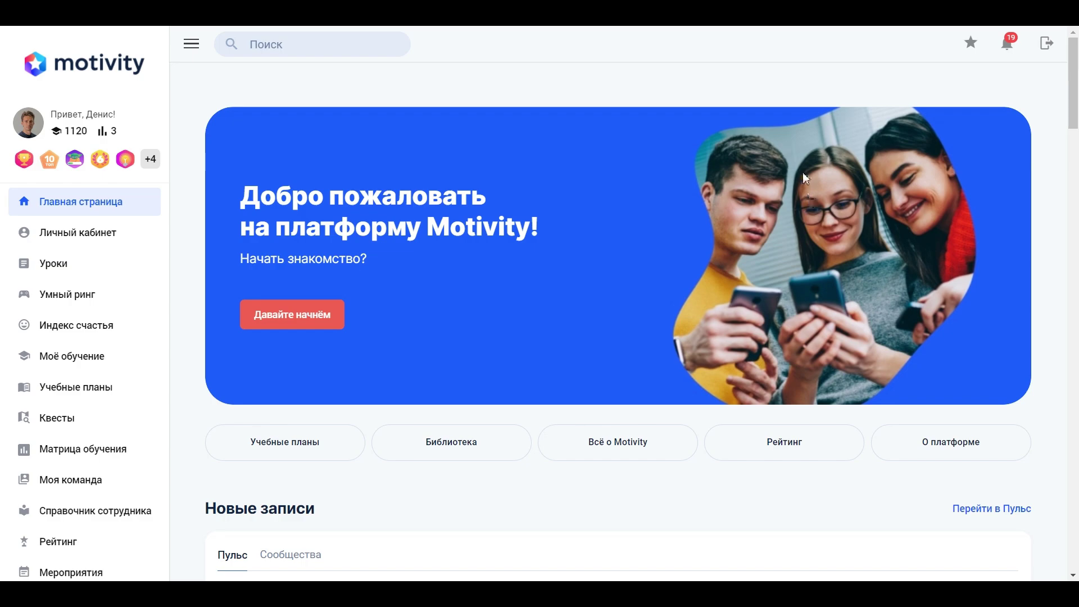
# Find the Блоги block on the home page and open the profile of the author of the post «Work and balance».
pyautogui.scroll(-7, 606, 176)
pyautogui.scroll(-20, 686, 253)
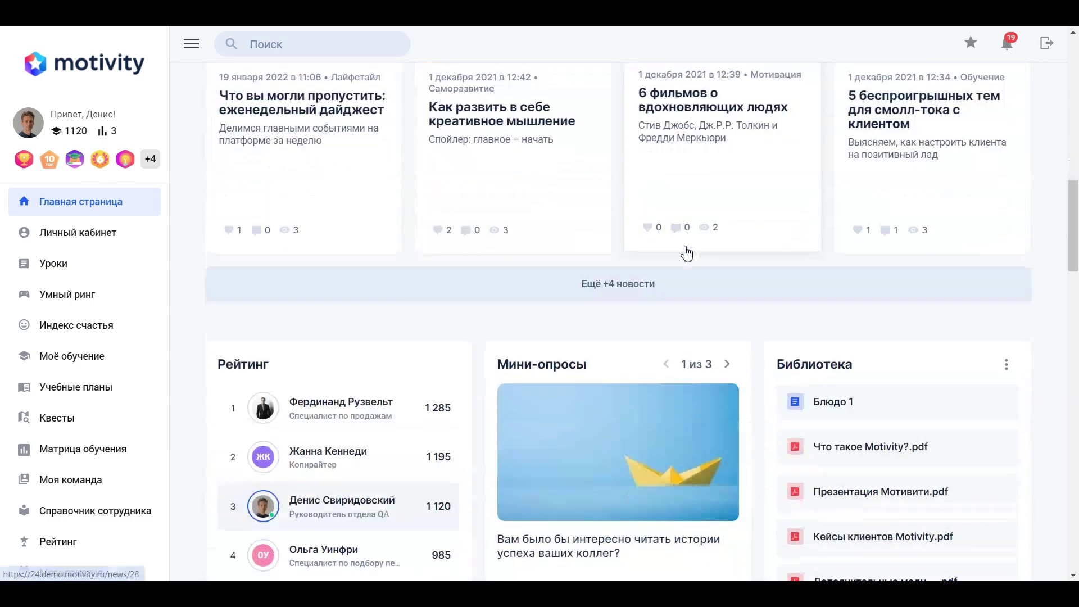
pyautogui.scroll(-14, 687, 254)
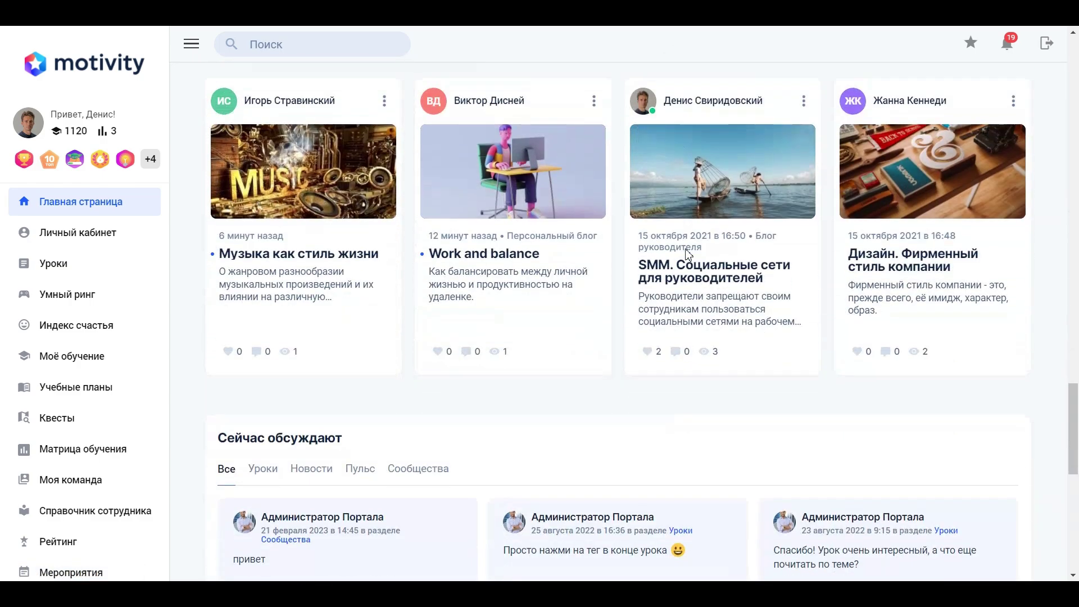
pyautogui.scroll(3, 730, 387)
pyautogui.scroll(12, 736, 397)
pyautogui.scroll(-1, 733, 392)
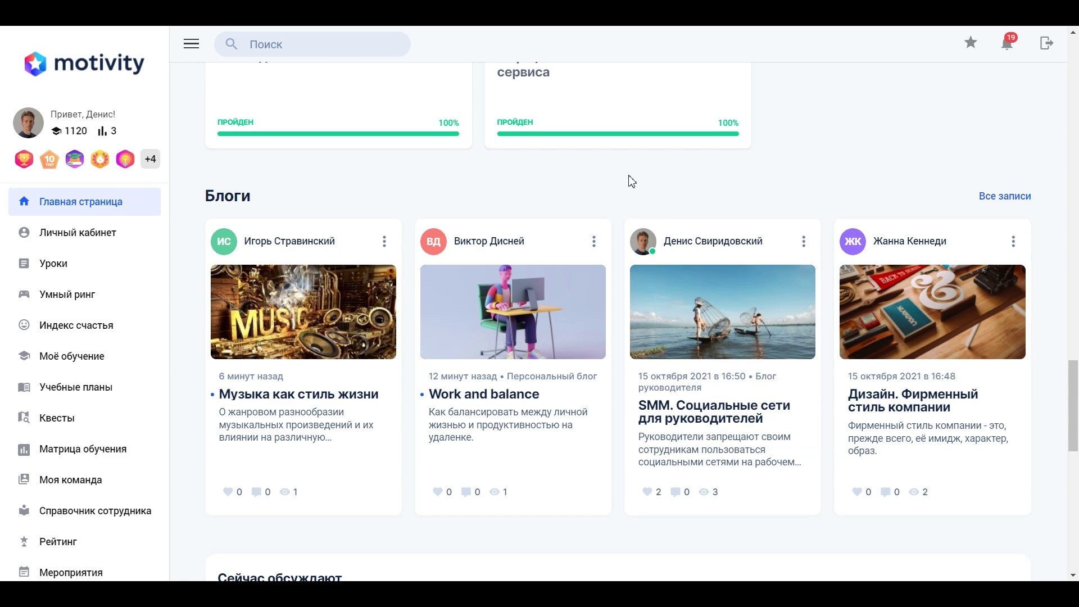
pyautogui.click(495, 241)
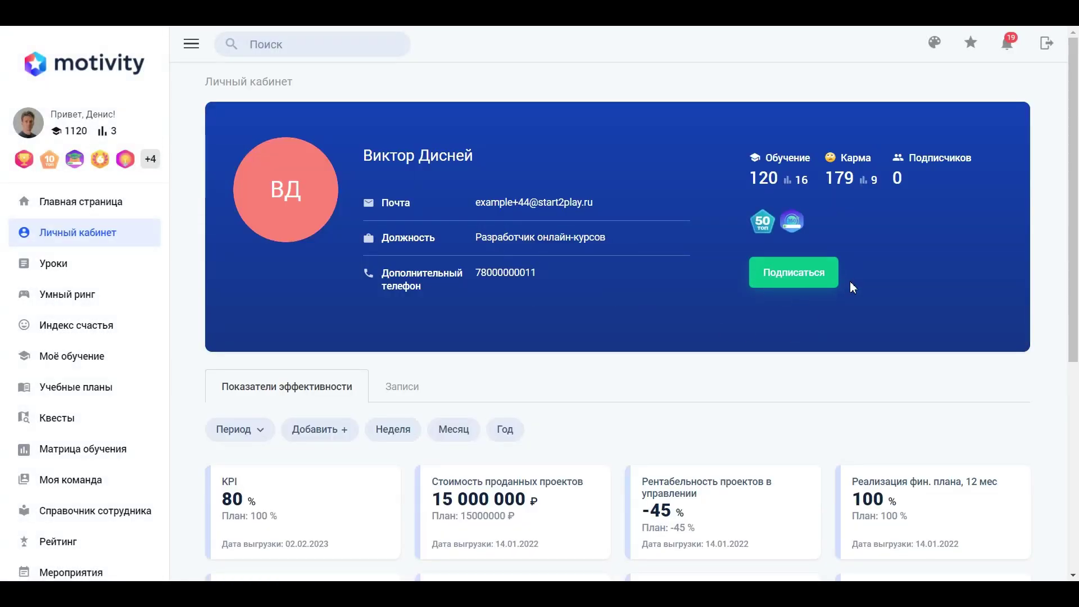
# Return to the home page and open the administration area «Панель управления».
pyautogui.click(69, 210)
pyautogui.scroll(-10, 664, 282)
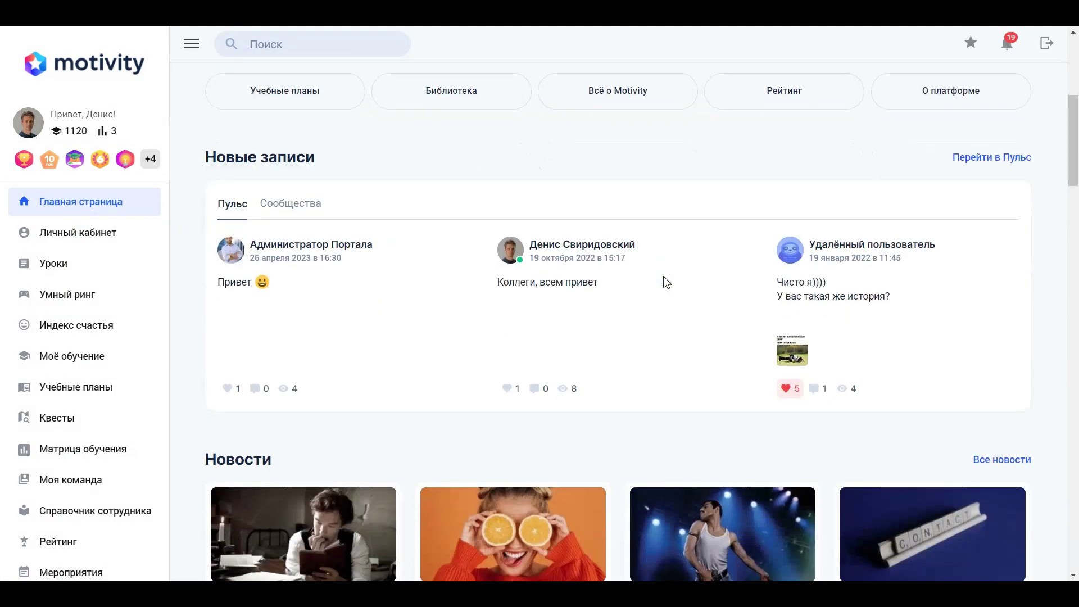
pyautogui.scroll(-10, 665, 282)
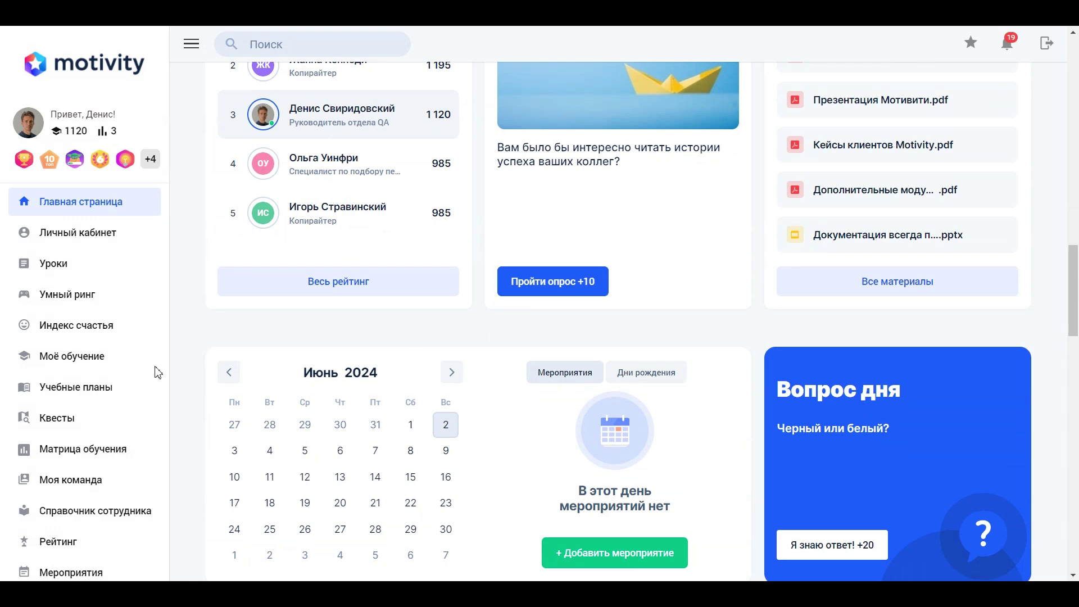
pyautogui.scroll(-10, 125, 410)
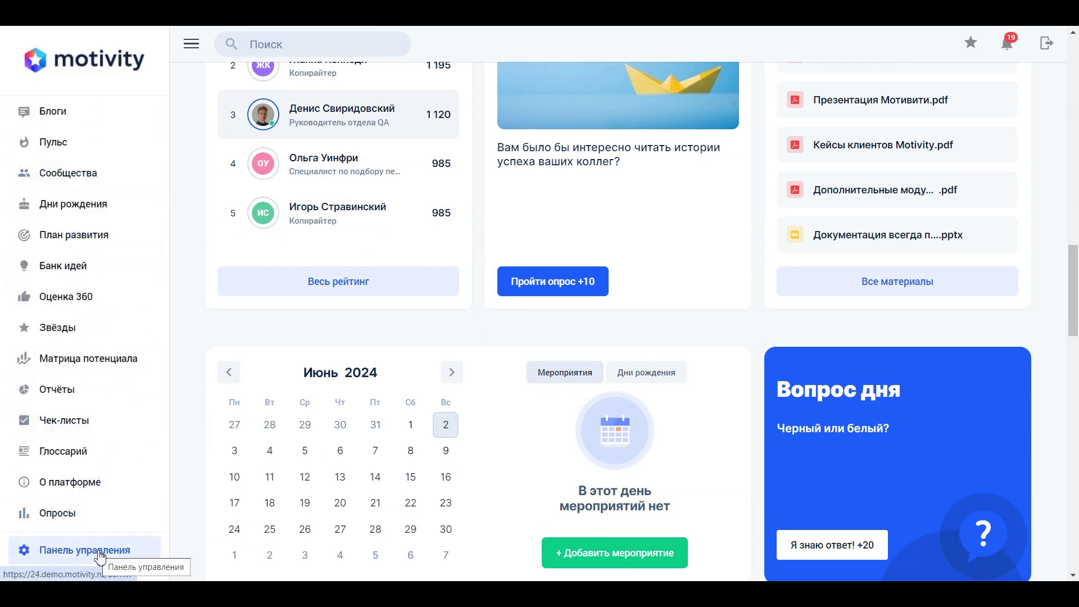
pyautogui.click(98, 558)
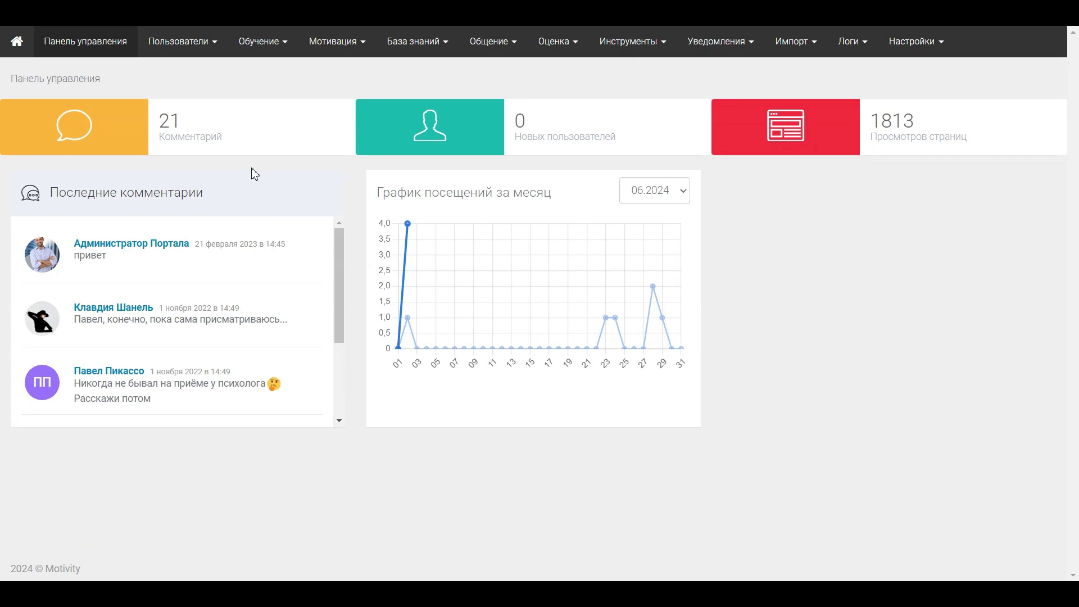
# Open the user roles section and search the general permissions (Общие разрешения) for «блог».
pyautogui.click(172, 41)
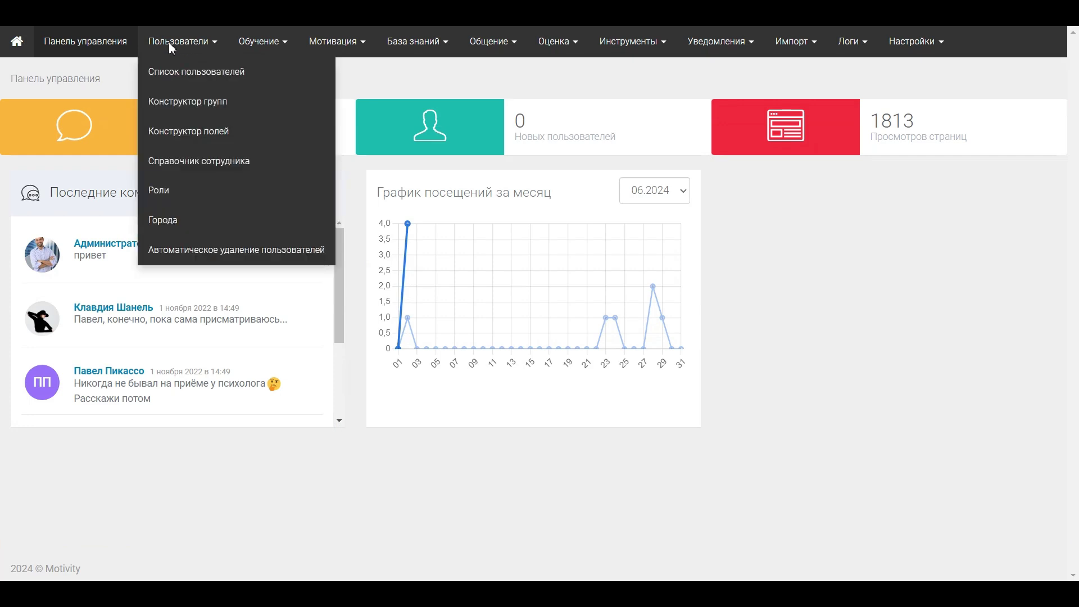
pyautogui.click(169, 196)
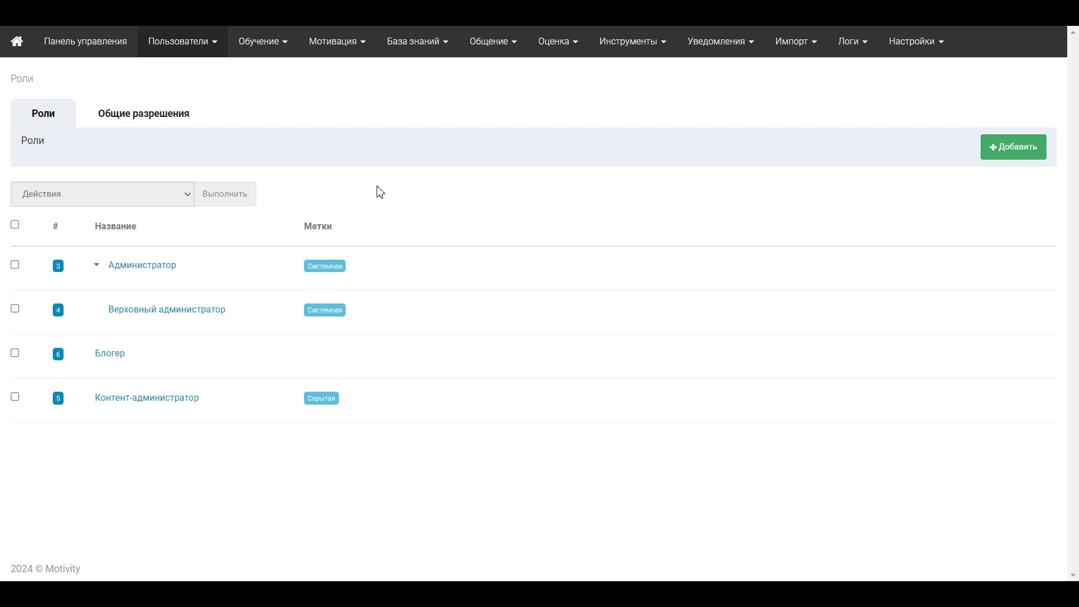
pyautogui.click(163, 113)
pyautogui.click(301, 184)
pyautogui.write('блог')
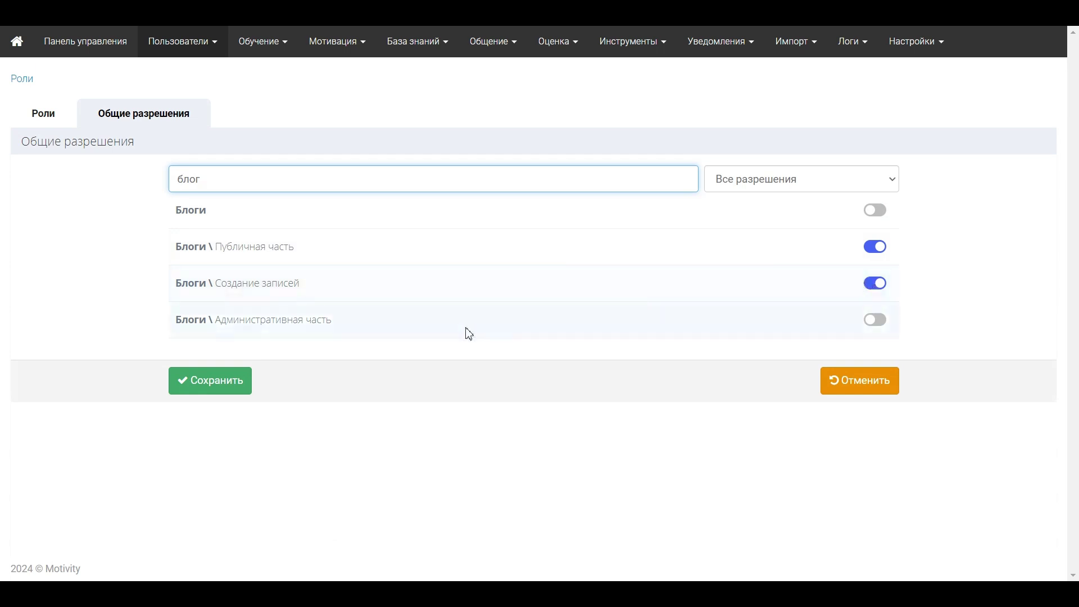
# Search the permissions of the role «Блогер» for «Бло» and view the users assigned to that role.
pyautogui.click(45, 120)
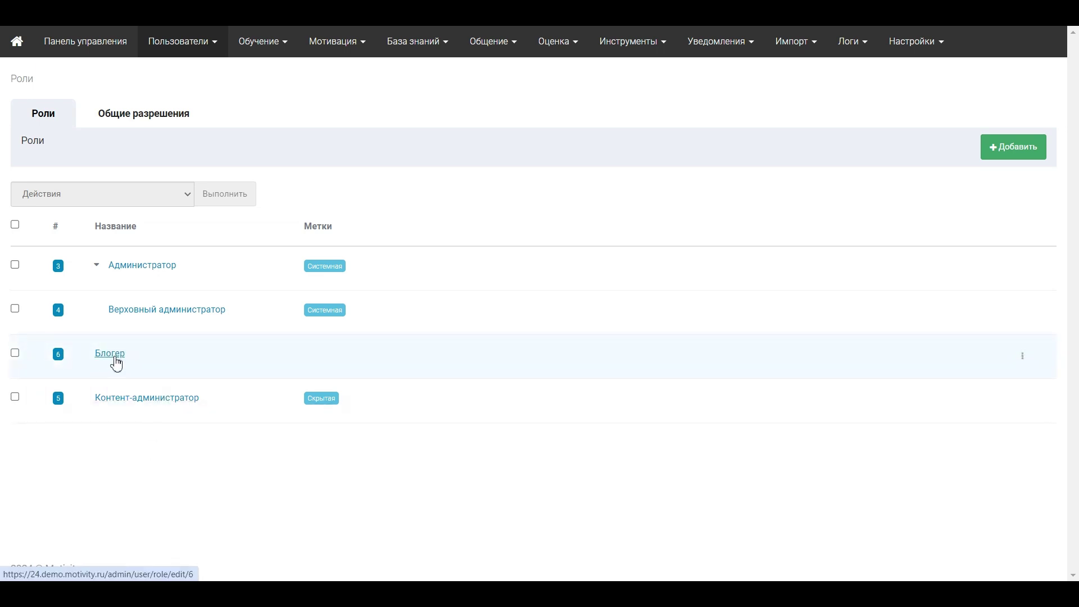
pyautogui.click(117, 365)
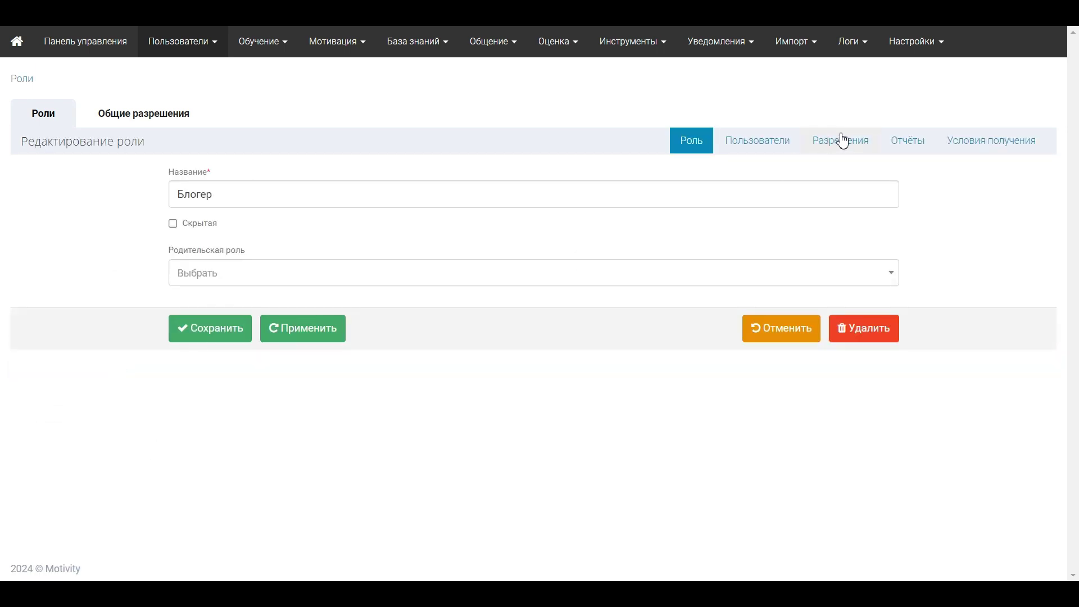
pyautogui.click(840, 141)
pyautogui.click(443, 186)
pyautogui.write('Бло')
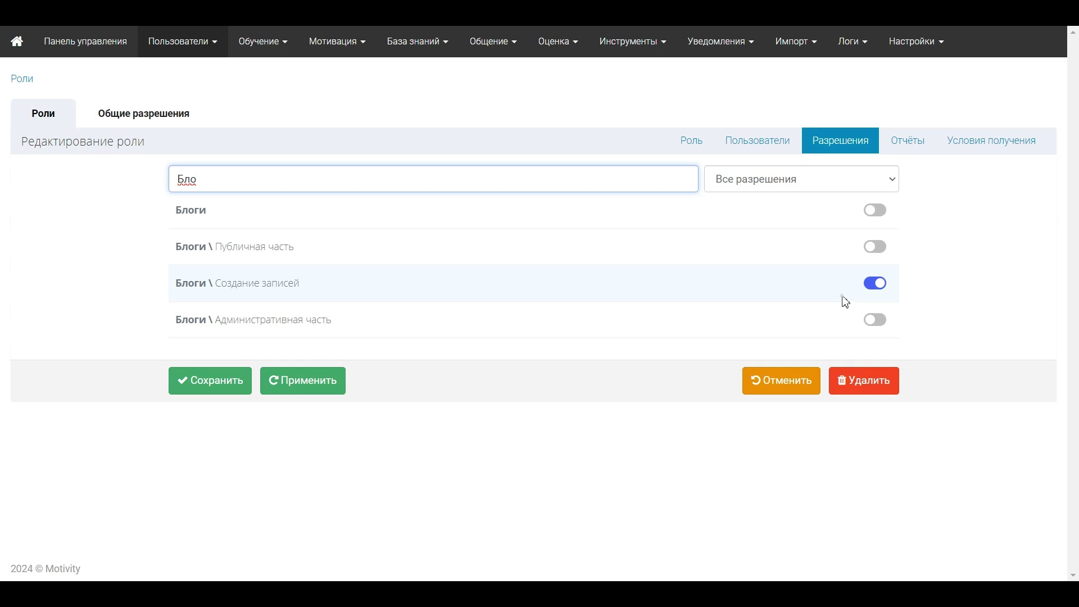
pyautogui.click(761, 141)
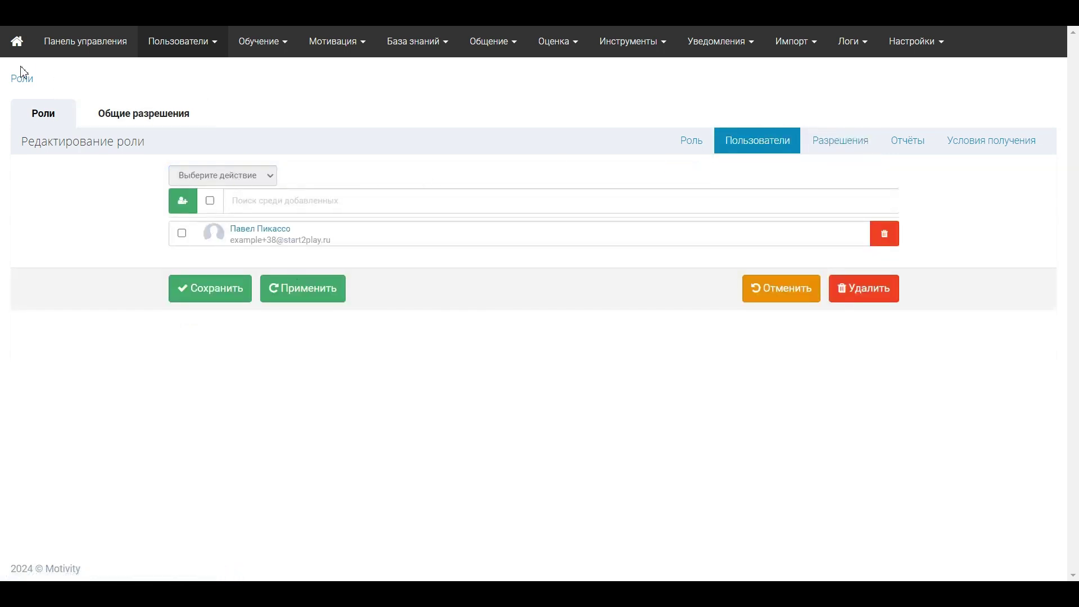
# Return to the portal's home page and open the Блоги section.
pyautogui.click(15, 44)
pyautogui.scroll(-4, 51, 312)
pyautogui.scroll(-1, 54, 320)
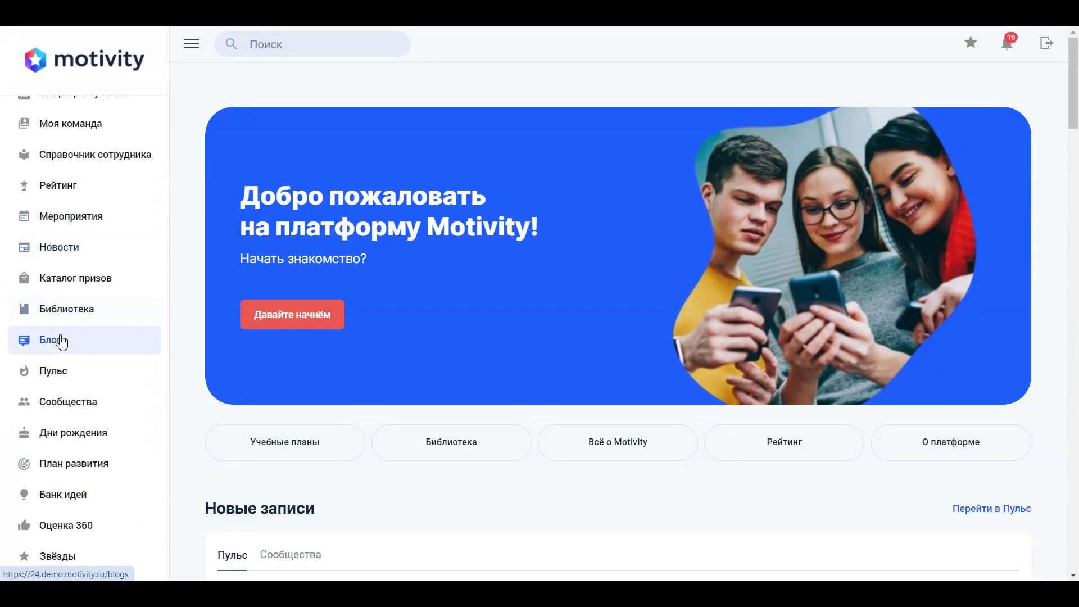
pyautogui.click(61, 340)
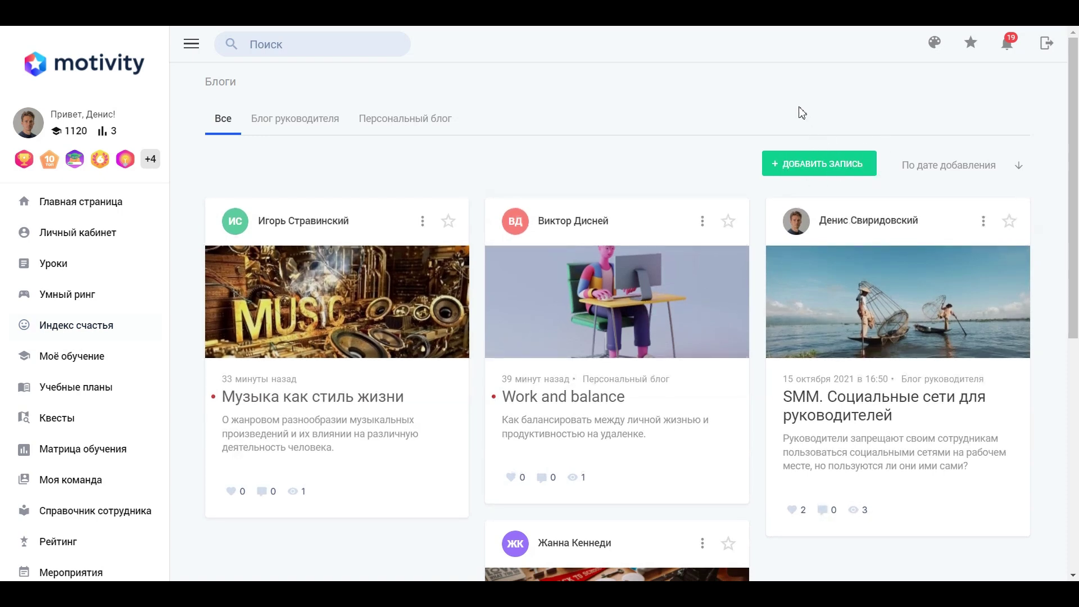
# Go back to the home page and open the full list of posts through «Все записи» in its Блоги block.
pyautogui.click(71, 207)
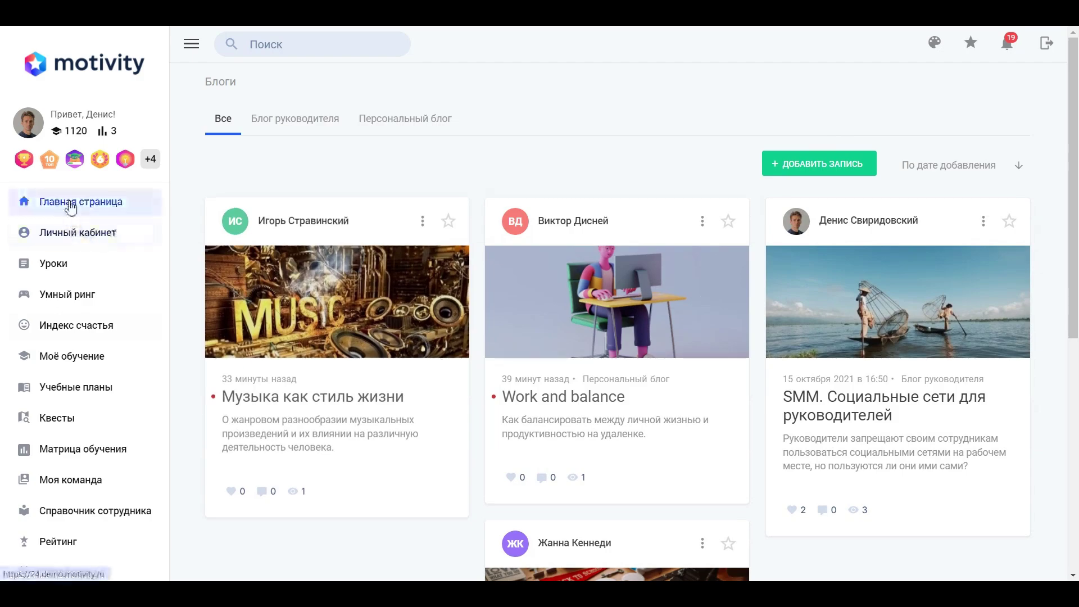
pyautogui.scroll(-20, 494, 257)
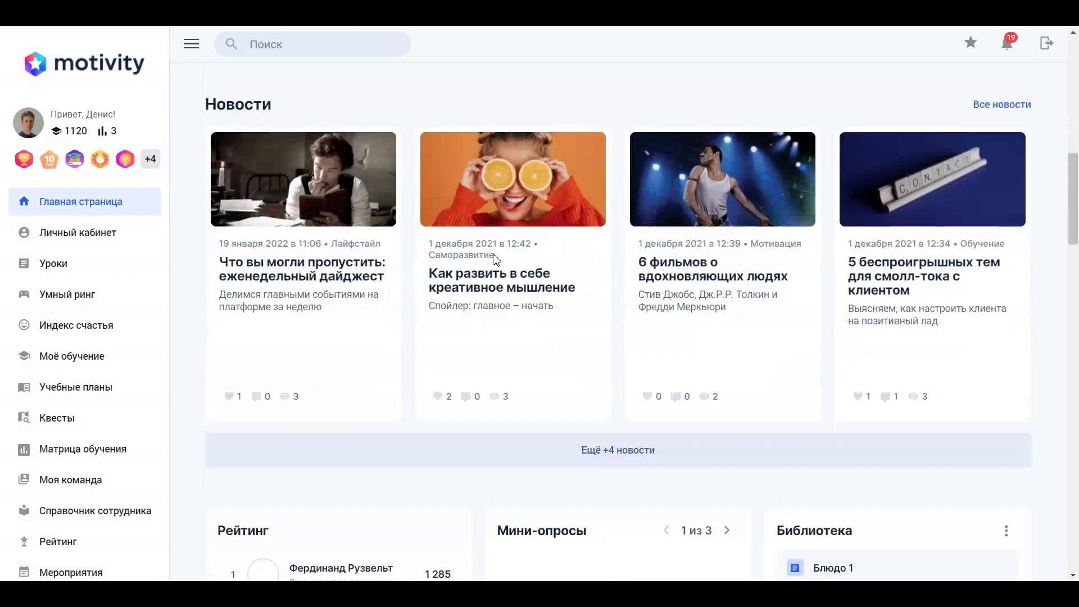
pyautogui.scroll(-12, 495, 261)
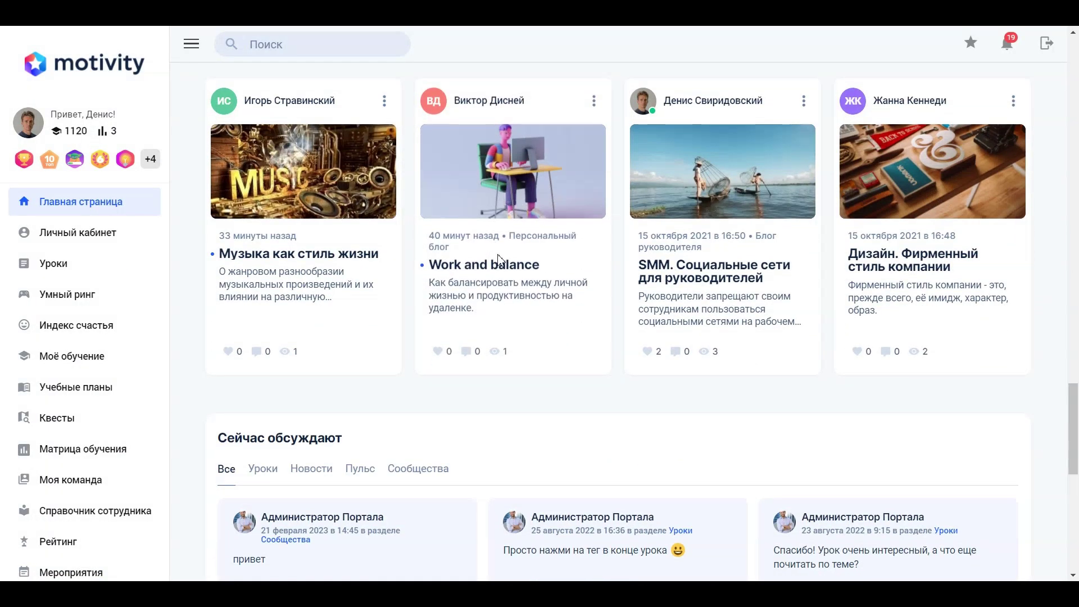
pyautogui.scroll(1, 504, 262)
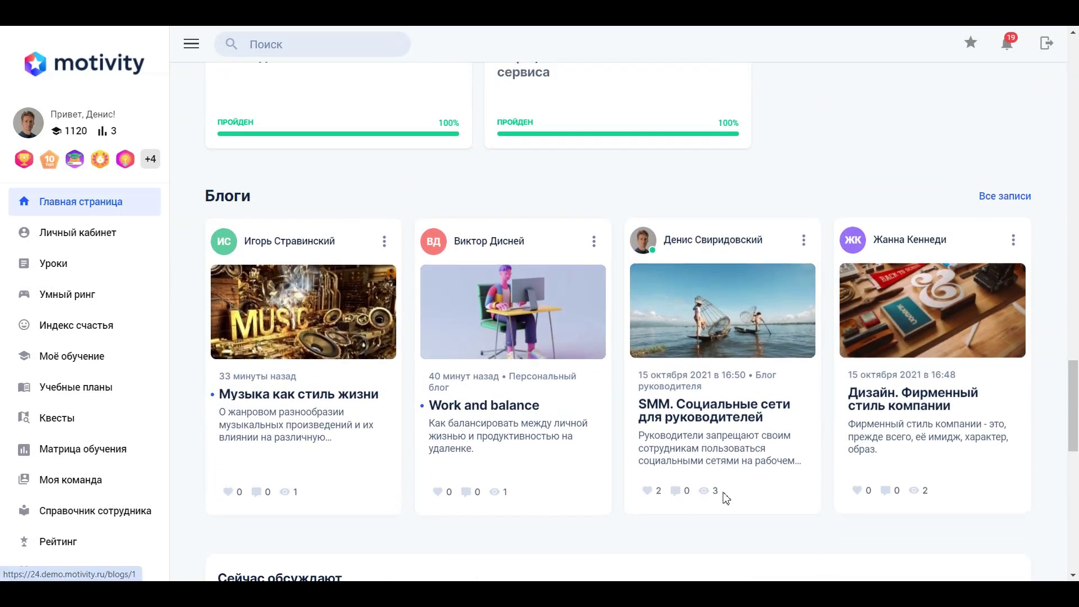
pyautogui.click(1003, 197)
pyautogui.scroll(-5, 73, 348)
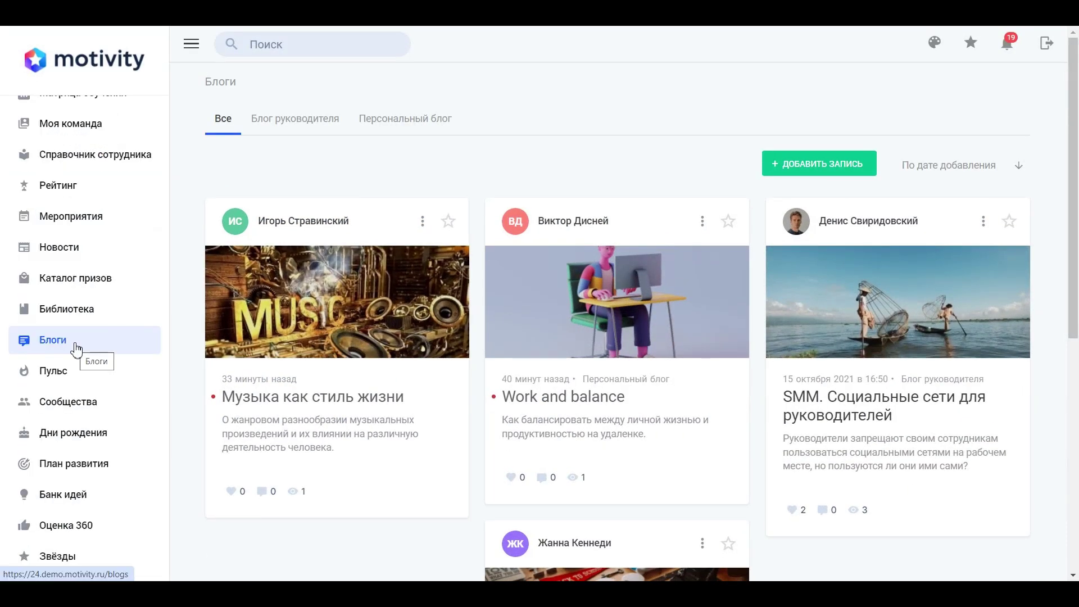
pyautogui.scroll(-8, 553, 315)
pyautogui.scroll(8, 554, 315)
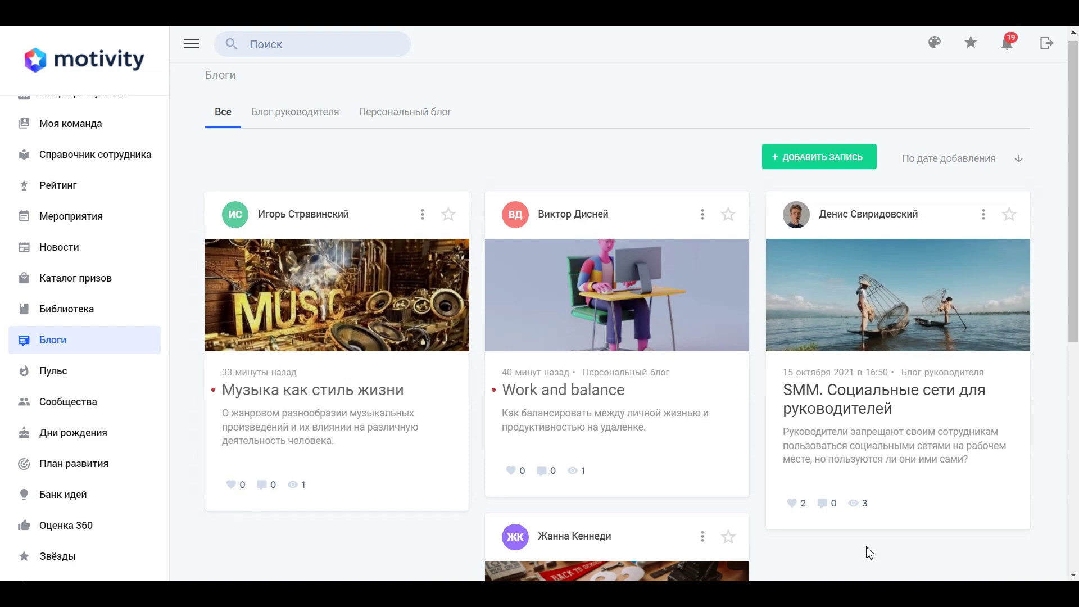
# Sort the blog posts by number of views, and switch the sorting to popularity (По популярности).
pyautogui.click(955, 158)
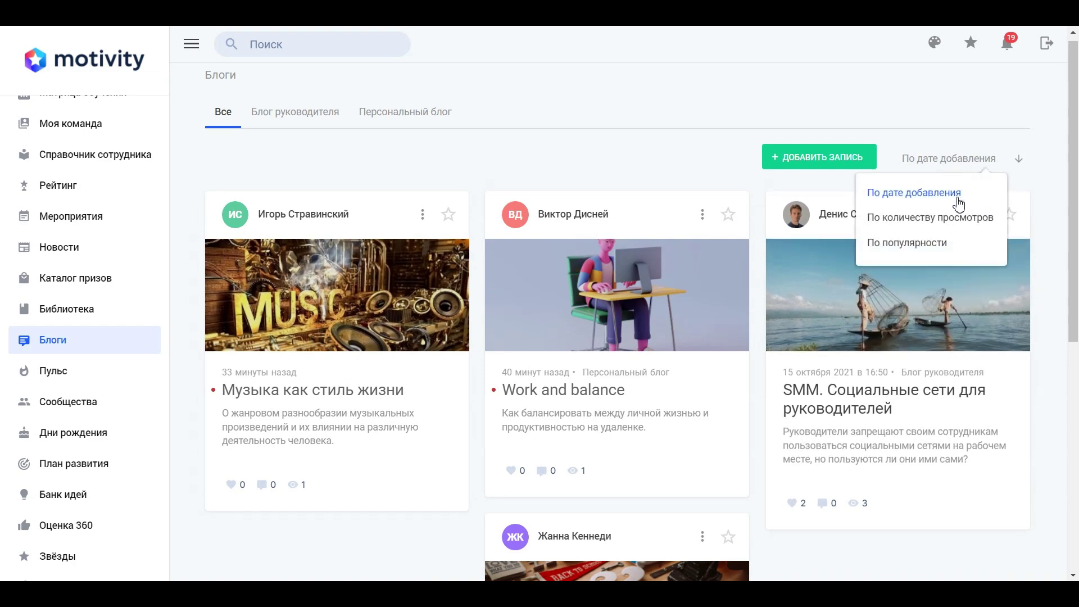
pyautogui.click(923, 220)
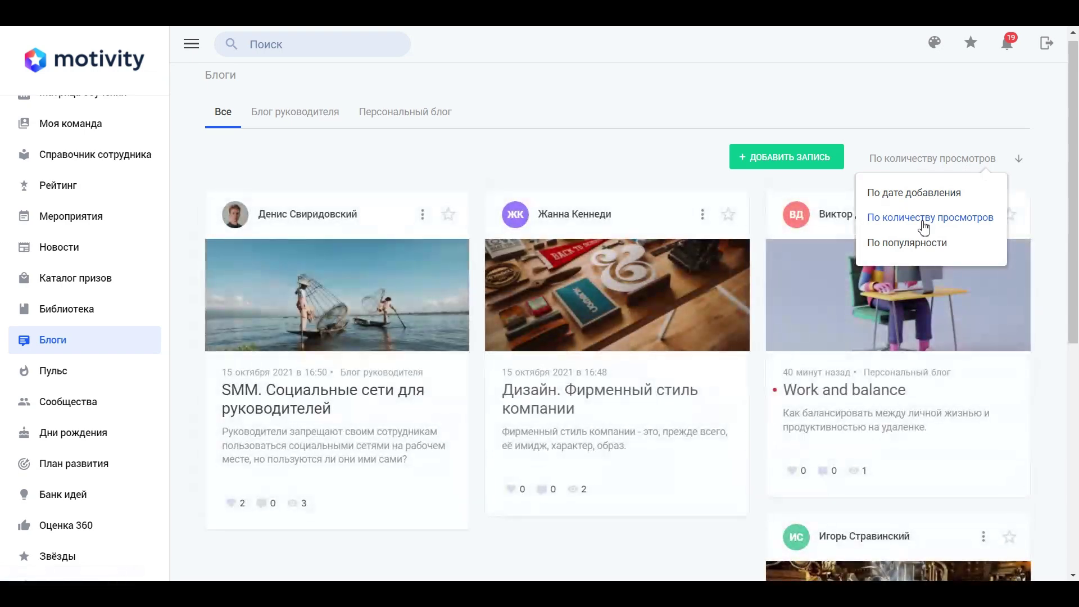
pyautogui.click(910, 244)
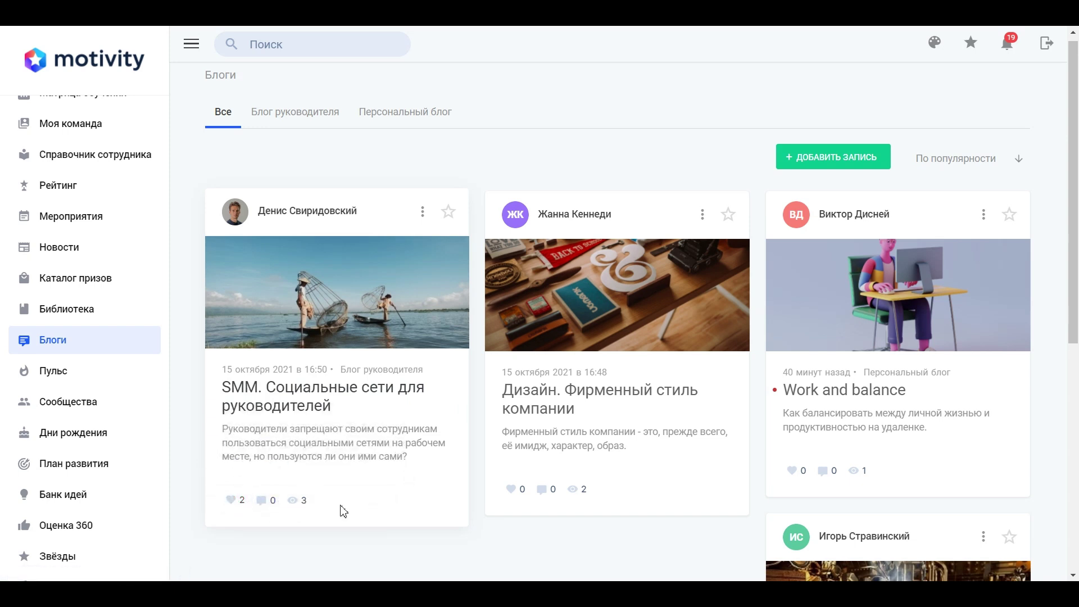
# Toggle the favourite mark on the post about SMM and subscribe to the author of «Дизайн. Фирменный стиль компании».
pyautogui.click(448, 212)
pyautogui.click(701, 214)
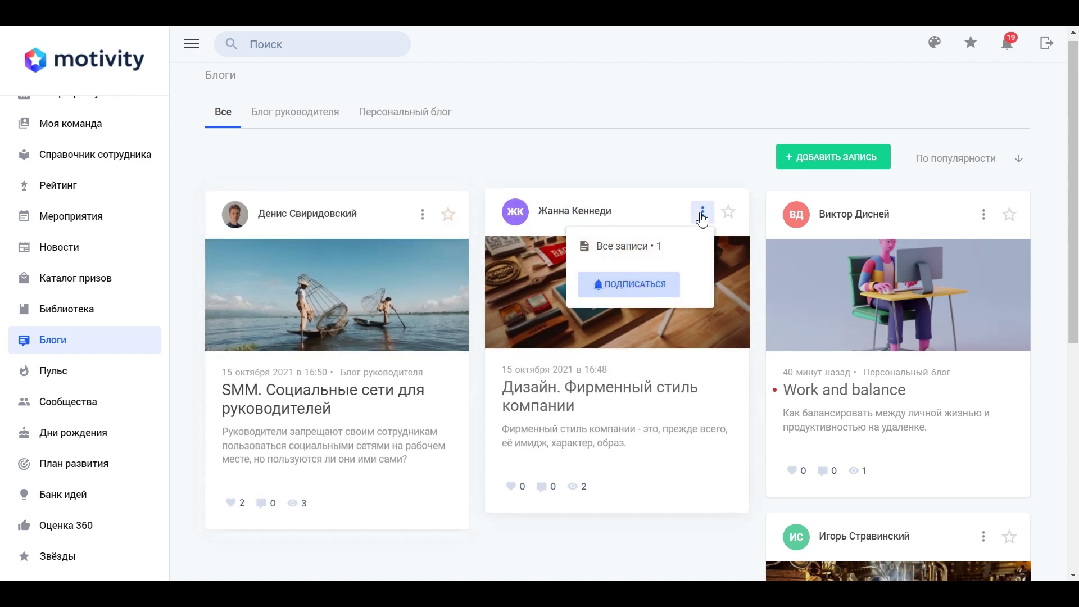
pyautogui.click(702, 214)
pyautogui.click(702, 215)
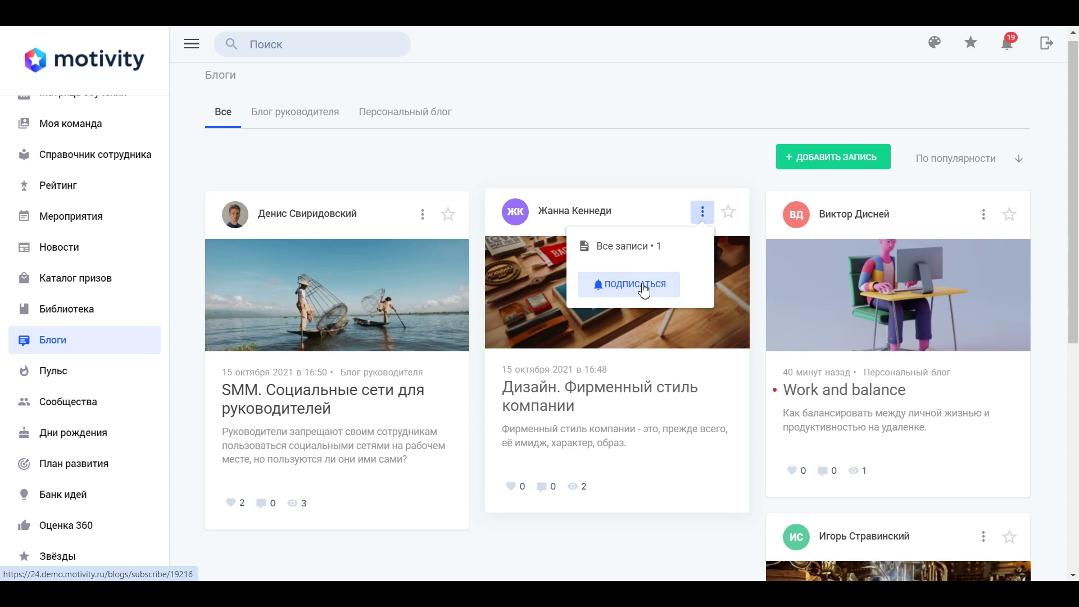
pyautogui.click(644, 288)
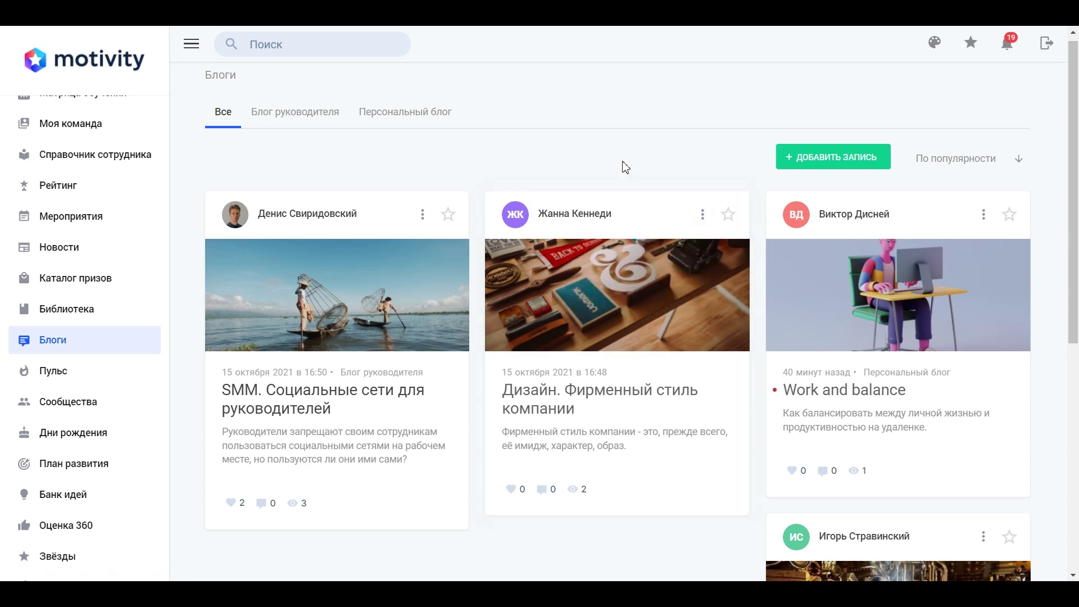
# Open the post «Дизайн. Фирменный стиль компании» and like it.
pyautogui.click(533, 399)
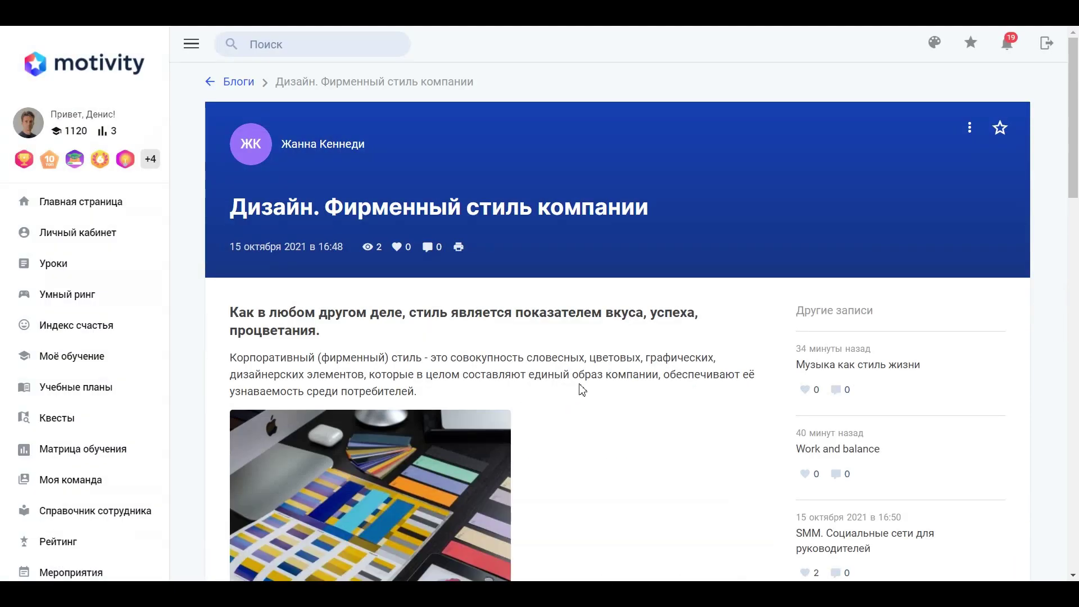
pyautogui.scroll(-5, 599, 378)
pyautogui.scroll(-10, 600, 379)
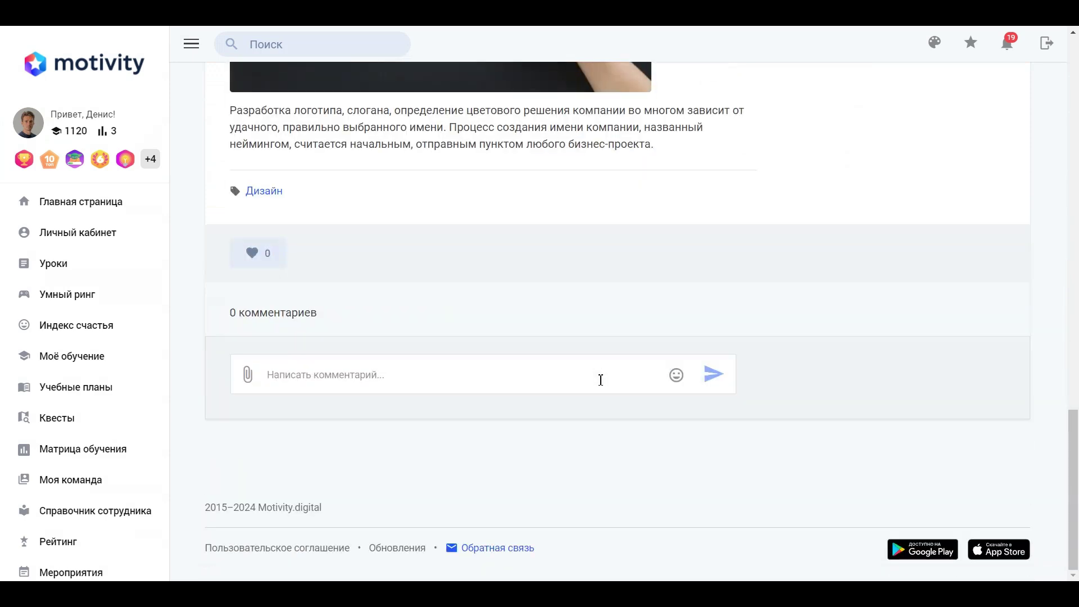
pyautogui.click(262, 259)
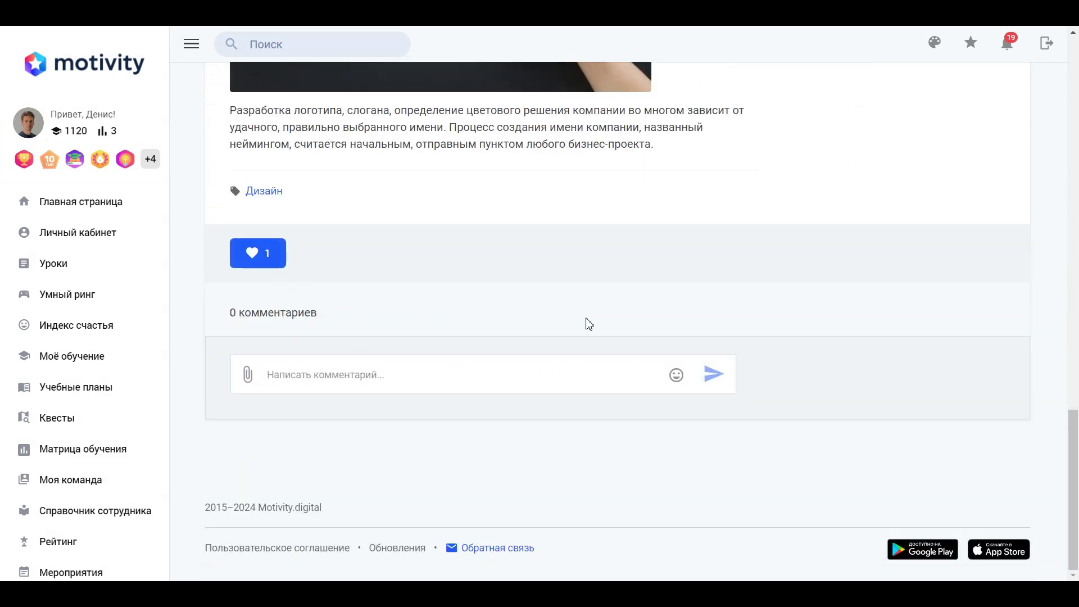
pyautogui.scroll(15, 770, 345)
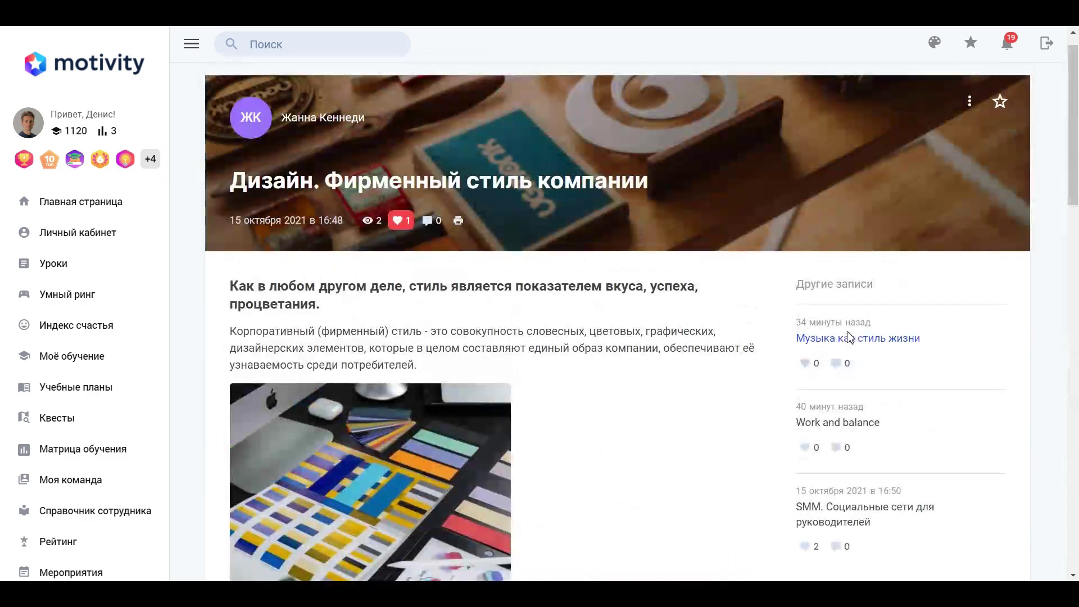
pyautogui.scroll(-2, 896, 414)
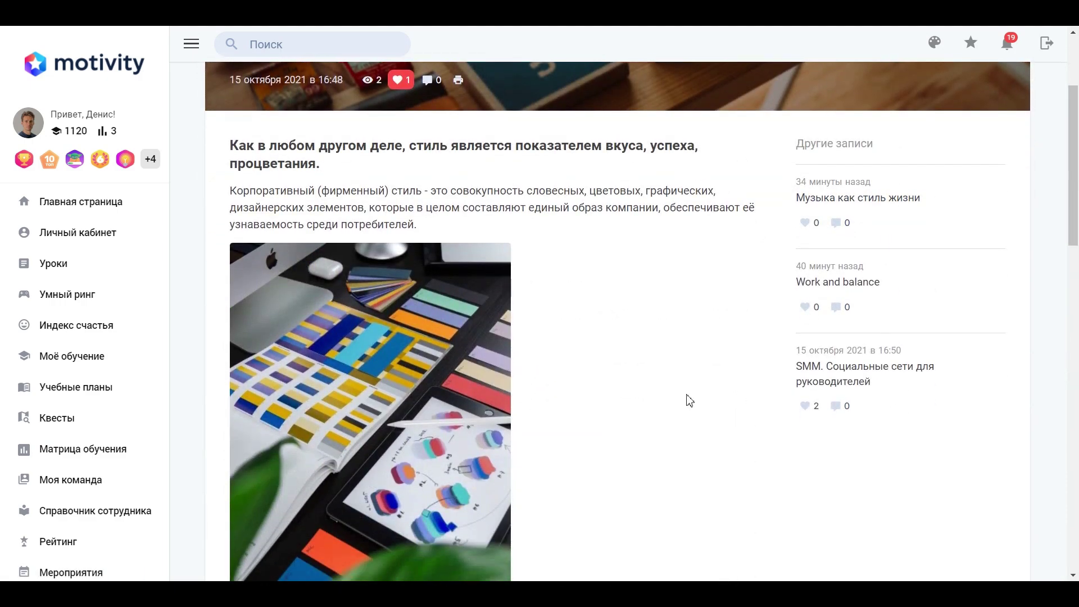
pyautogui.scroll(3, 686, 406)
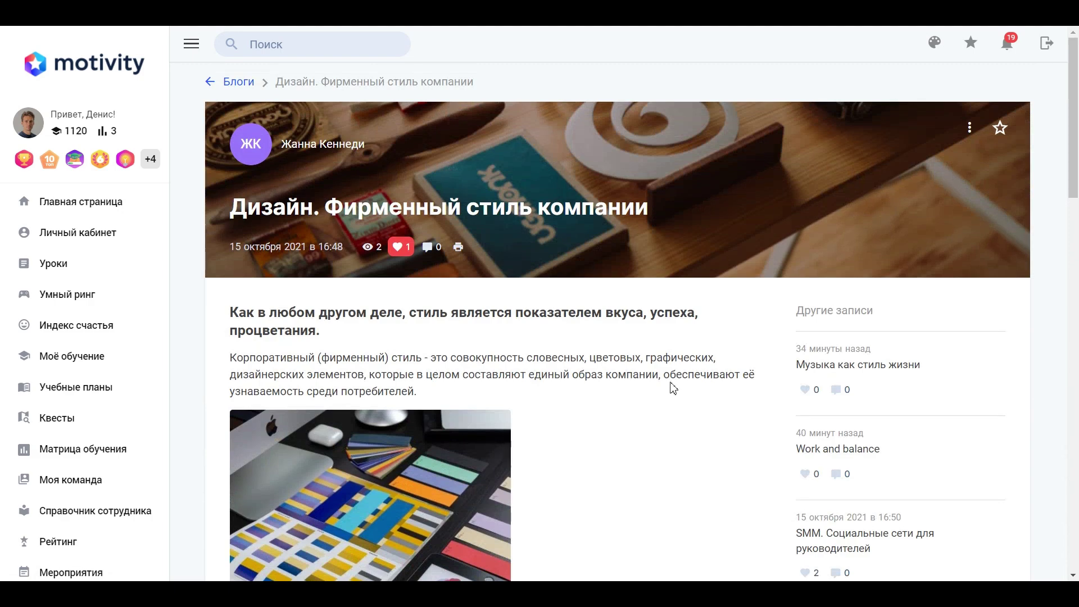
# Return to the blogs list and browse the categories Блог руководителя and Персональный блог, ending on all posts.
pyautogui.click(241, 82)
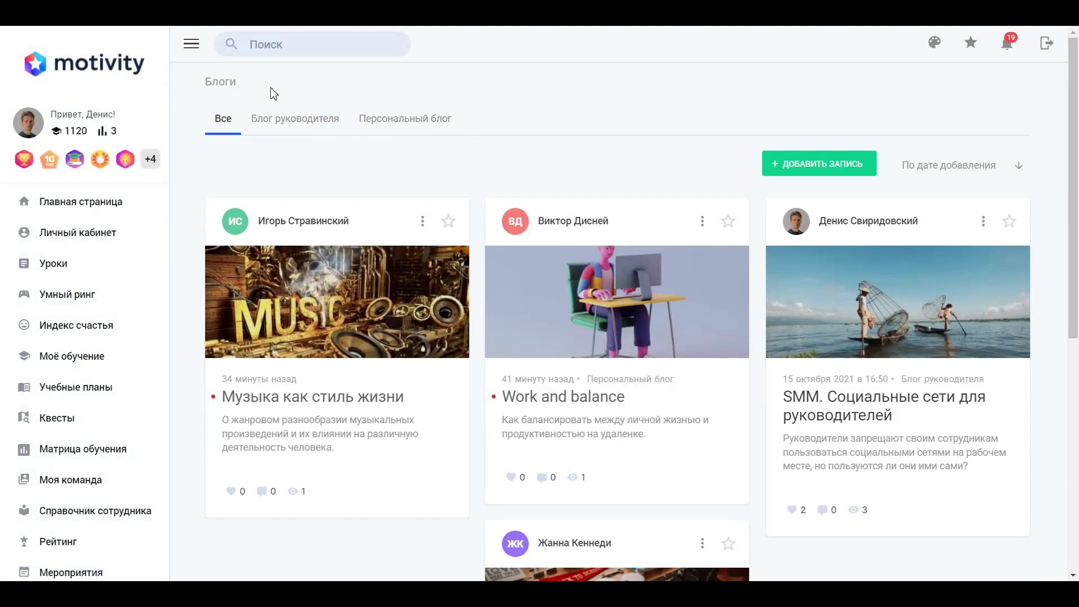
pyautogui.click(300, 119)
pyautogui.click(442, 118)
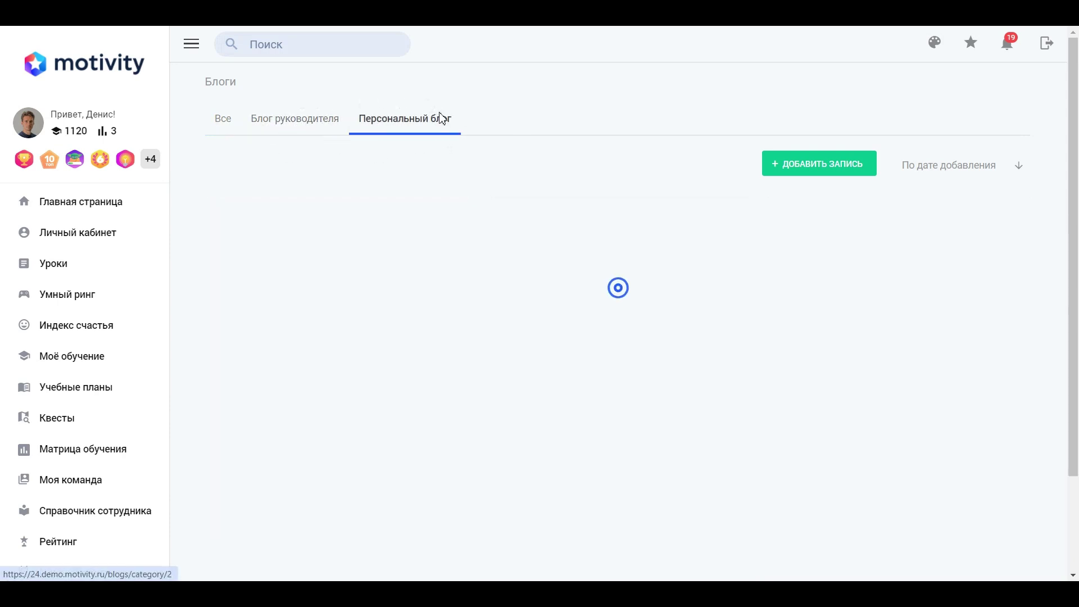
pyautogui.click(219, 119)
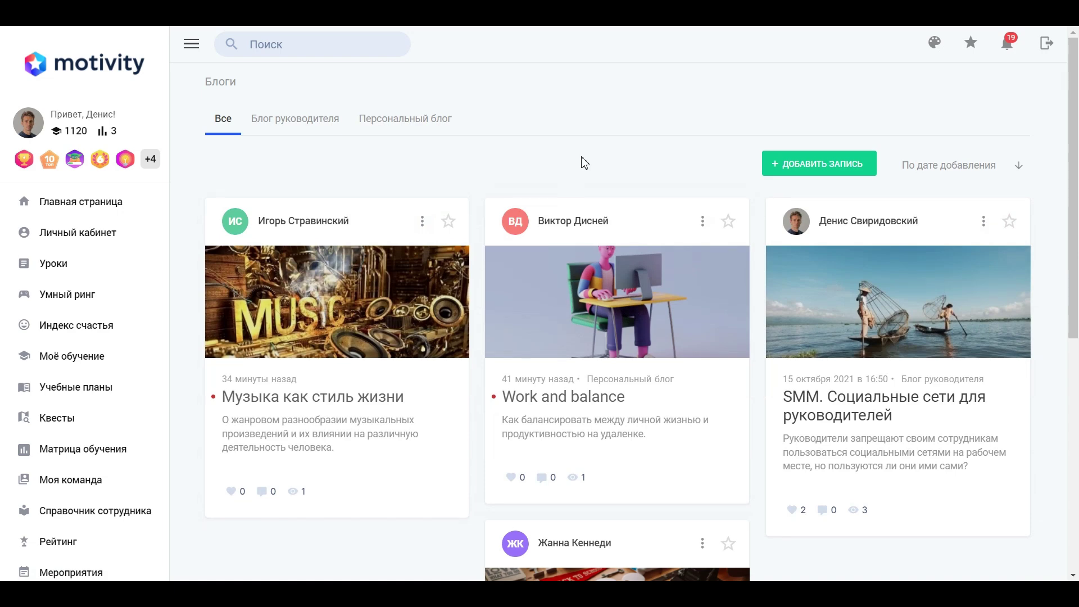
# Start a new post titled «Soft skills» in the category «Персональный блог» with the summary «Soft skills: что это и как развивать в 2024 году».
pyautogui.click(820, 164)
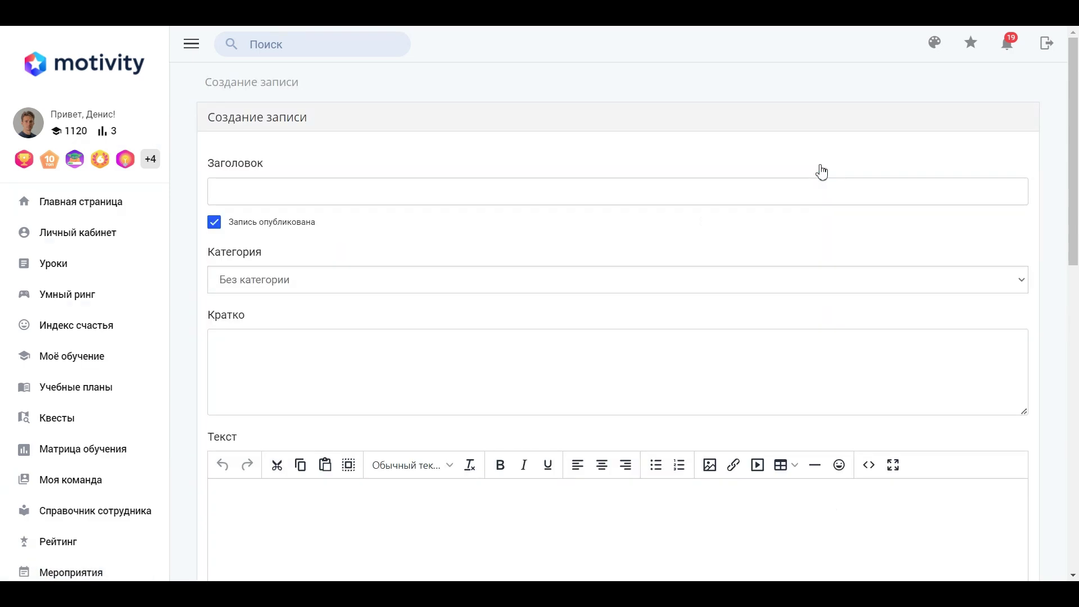
pyautogui.click(473, 183)
pyautogui.write('Soft skills')
pyautogui.click(323, 288)
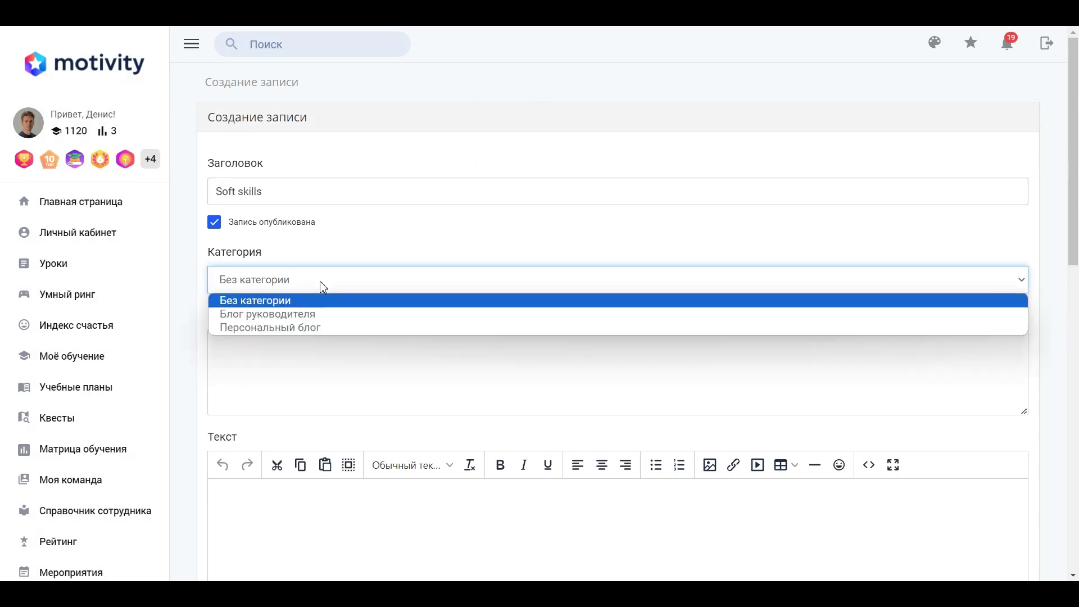
pyautogui.click(305, 329)
pyautogui.click(299, 373)
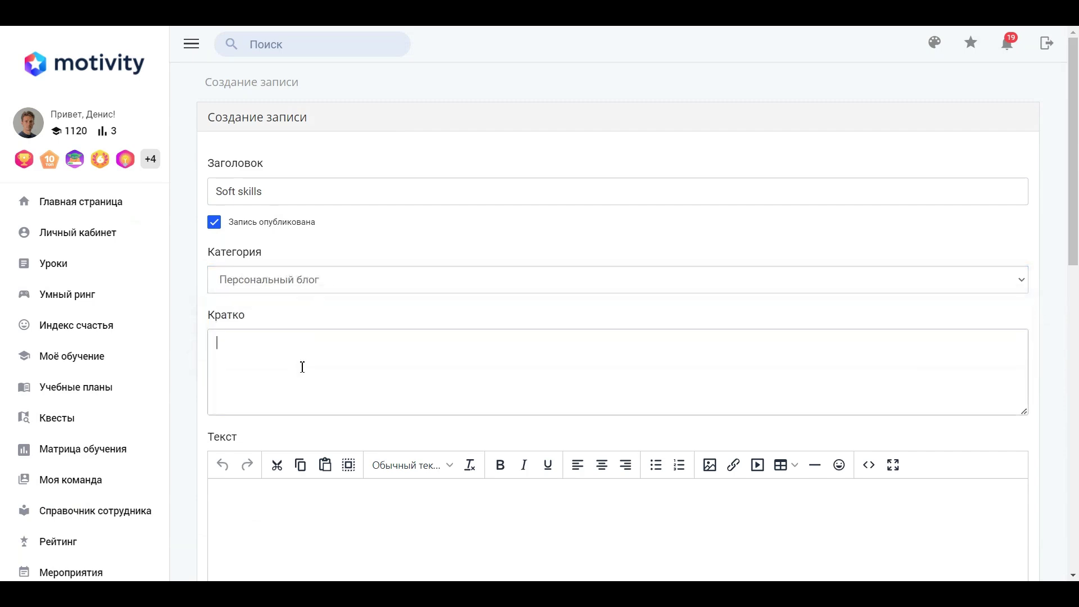
pyautogui.write('Soft skills: что это и как развивать в 2024 году')
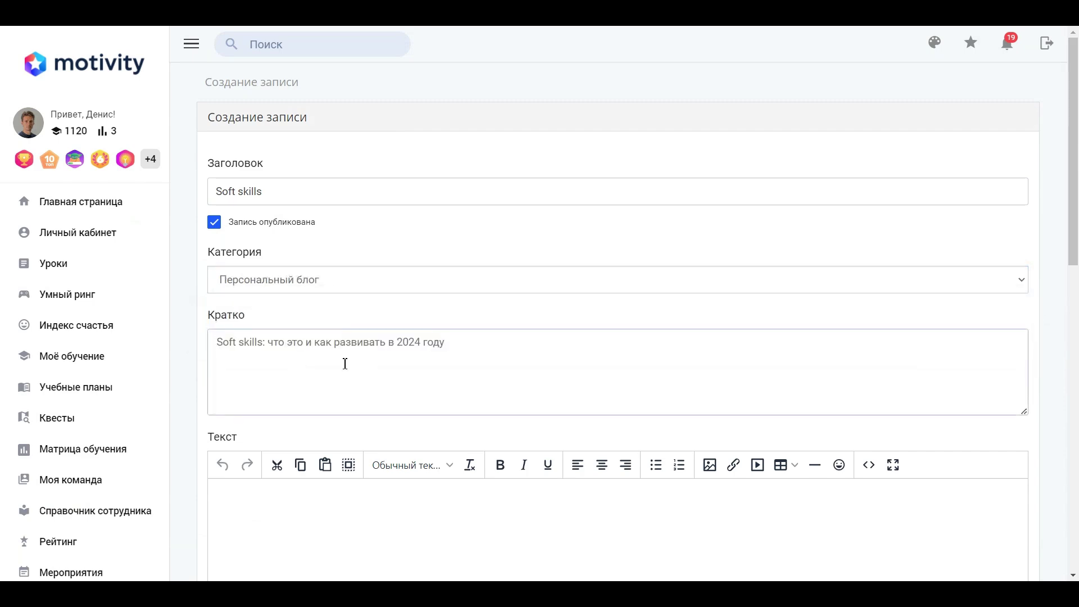
# Paste the copied soft skills article into the post's text and look over the inserted content.
pyautogui.scroll(-4, 326, 348)
pyautogui.click(309, 334)
pyautogui.hotkey('ctrl', 'v')
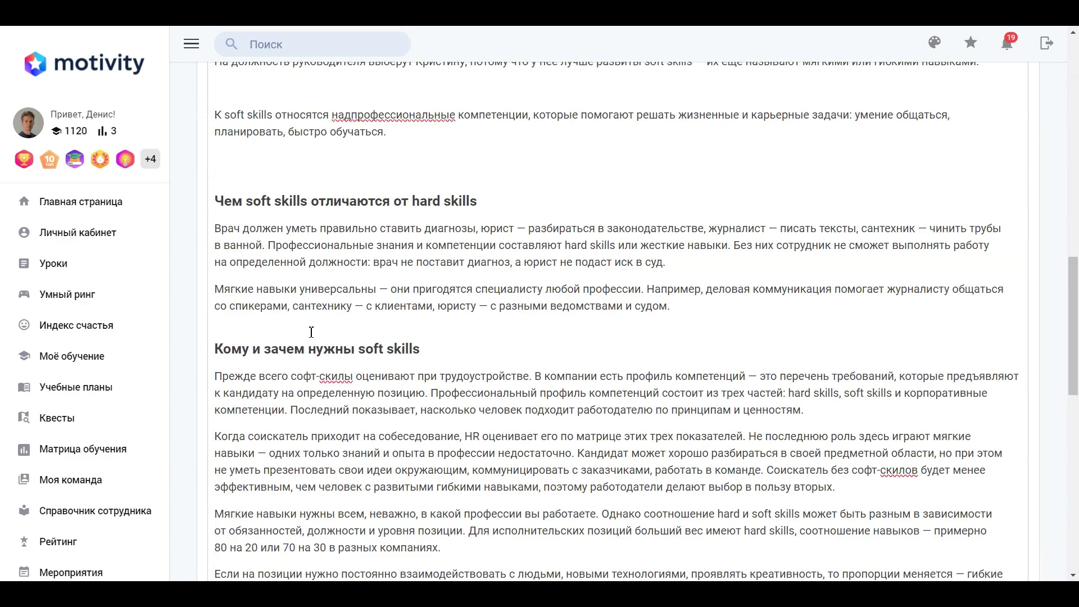
pyautogui.scroll(12, 311, 332)
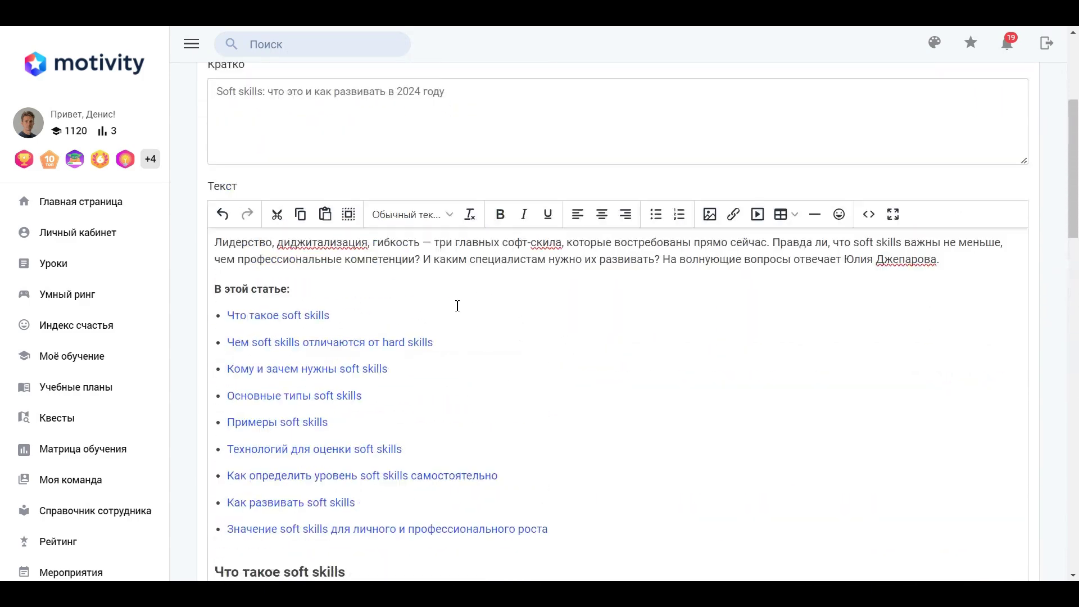
pyautogui.scroll(-15, 337, 292)
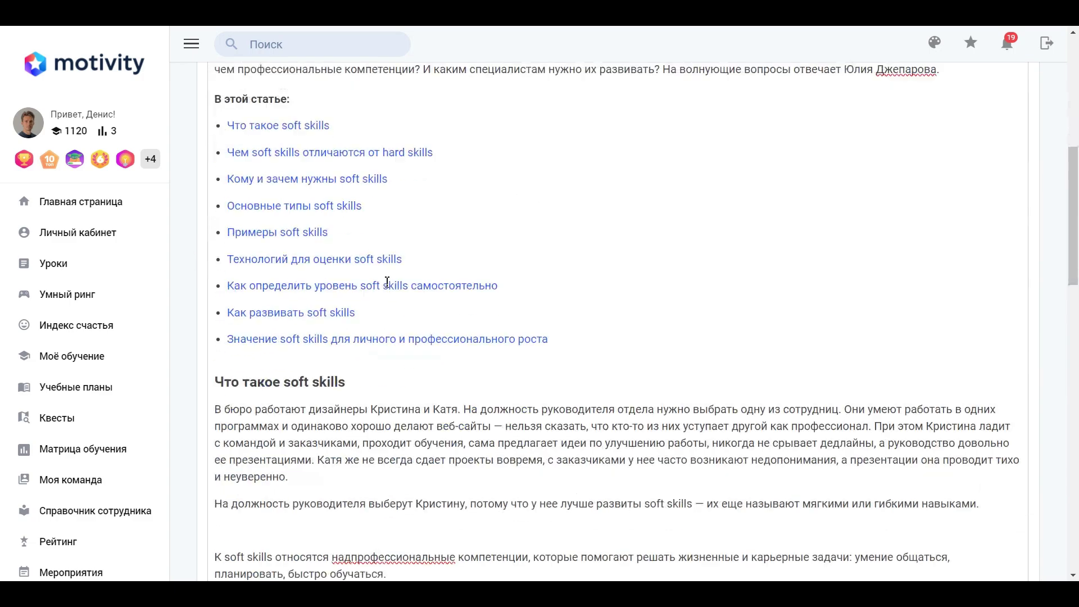
pyautogui.scroll(12, 403, 342)
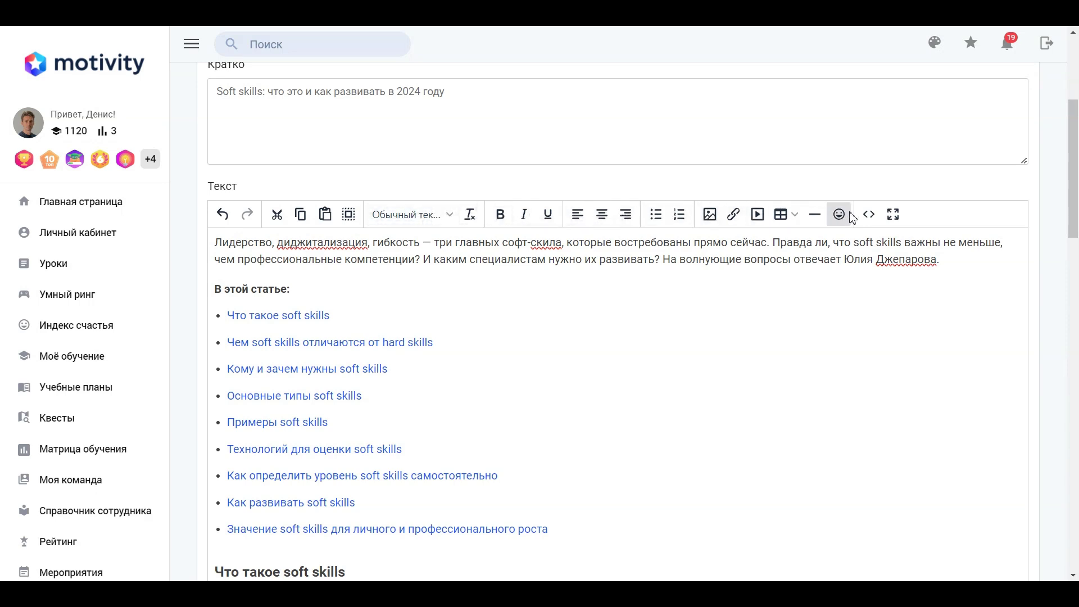
# Add the Soft skills preview image and a team illustration as header image, and set the publication date to 02.06.2024 00:00.
pyautogui.scroll(-12, 409, 238)
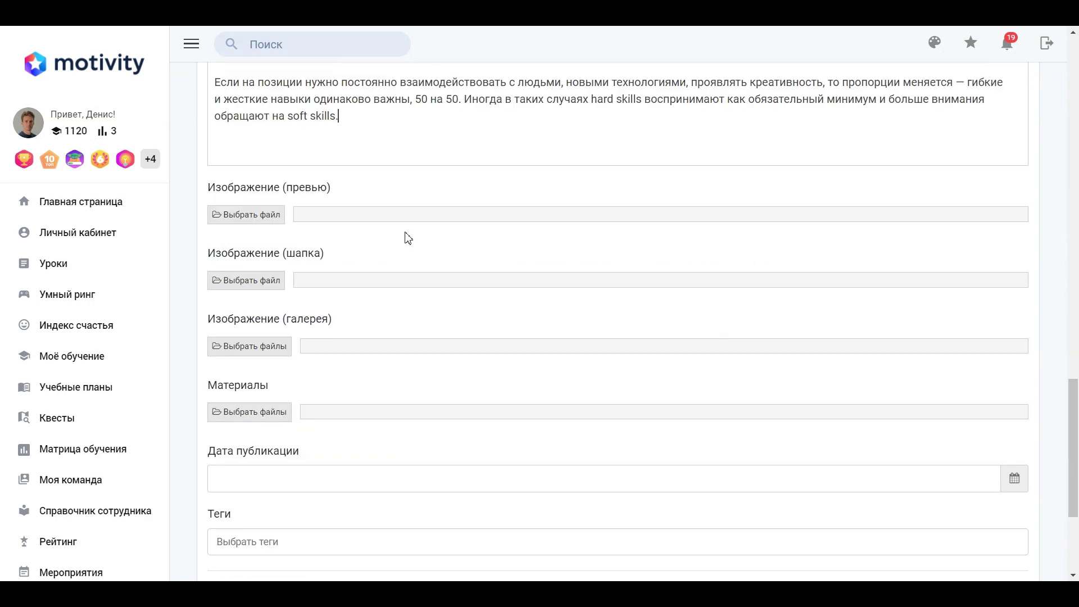
pyautogui.click(246, 214)
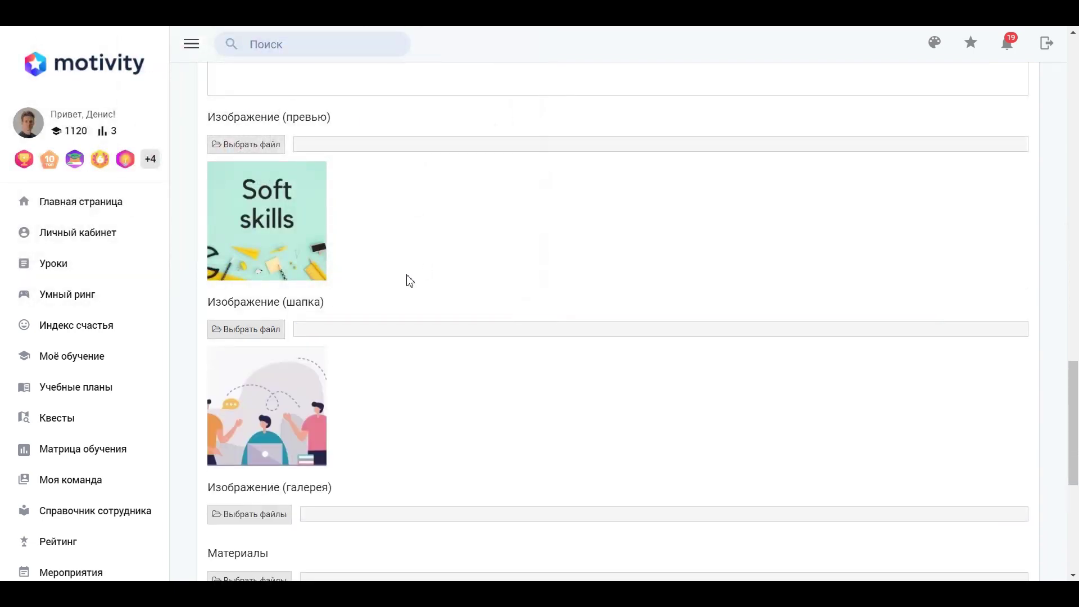
pyautogui.scroll(-3, 412, 276)
pyautogui.scroll(-1, 414, 280)
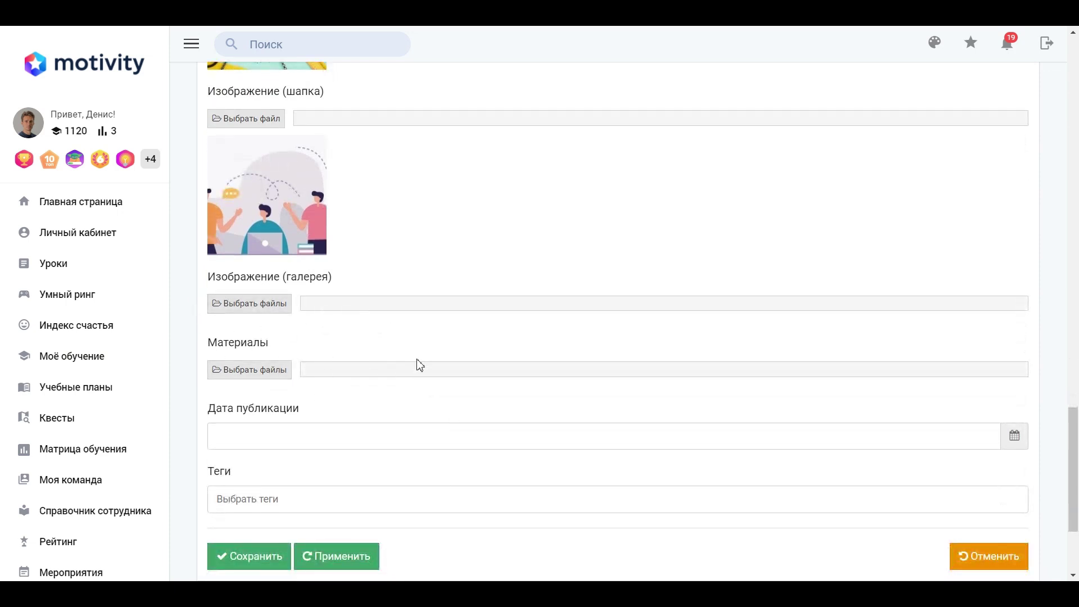
pyautogui.scroll(-1, 417, 365)
pyautogui.click(340, 373)
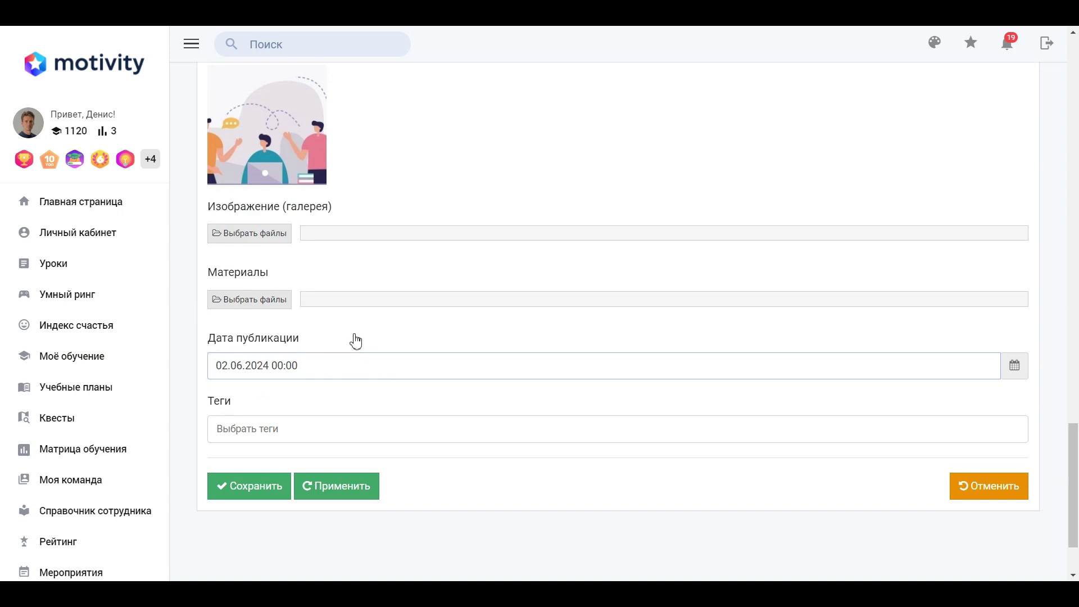
# Add the tag «Внешняя_мотивация» to the post and save it.
pyautogui.scroll(-1, 365, 341)
pyautogui.click(255, 367)
pyautogui.scroll(-2, 277, 396)
pyautogui.scroll(-2, 273, 404)
pyautogui.click(272, 398)
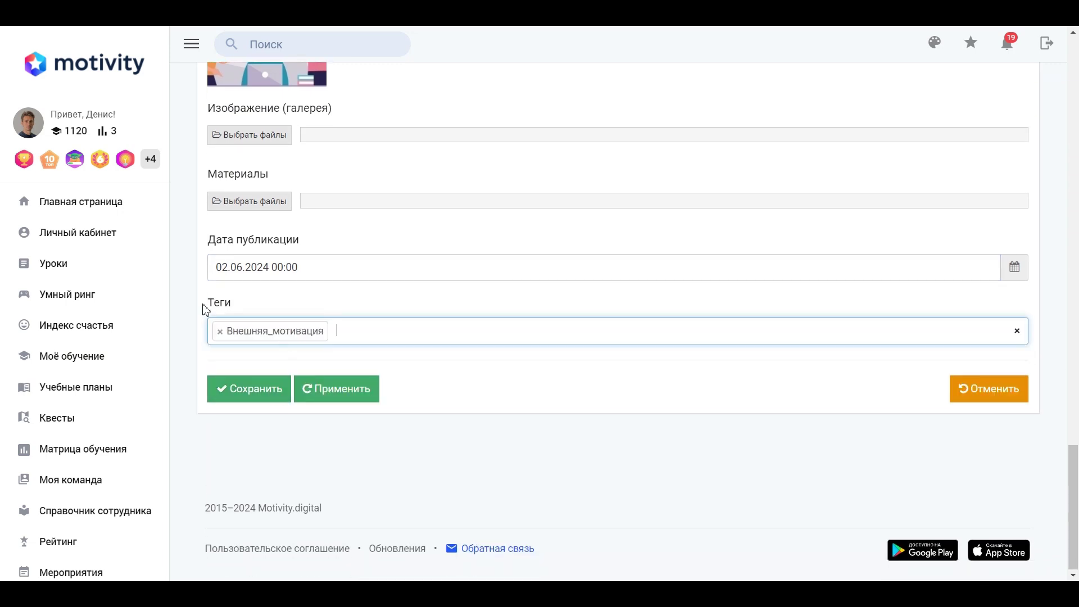
pyautogui.click(248, 393)
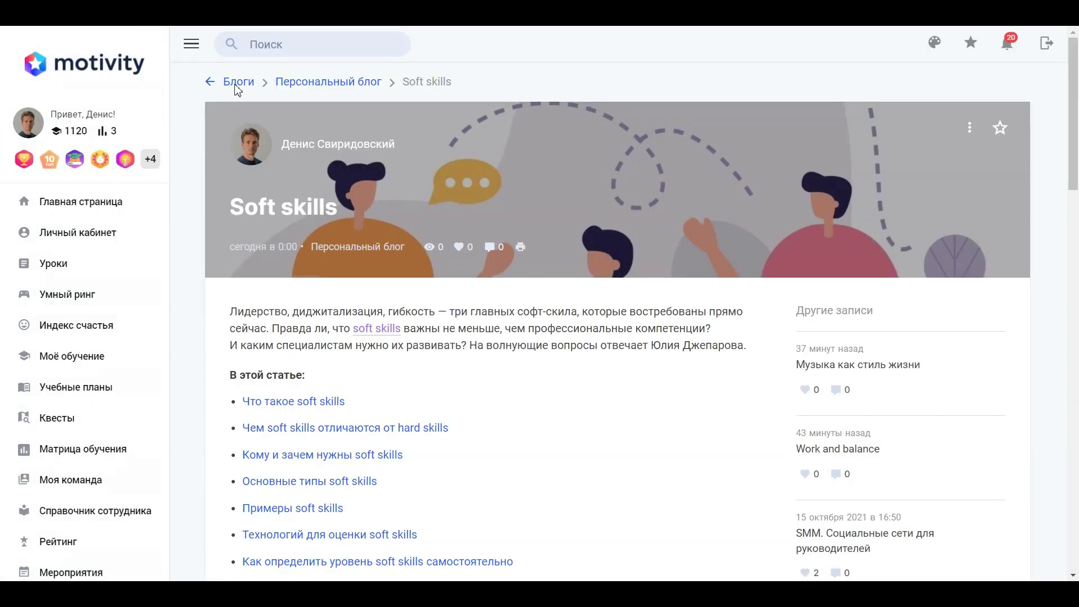
# Go back to the list of all blog posts and check the notifications about newly published posts.
pyautogui.click(235, 82)
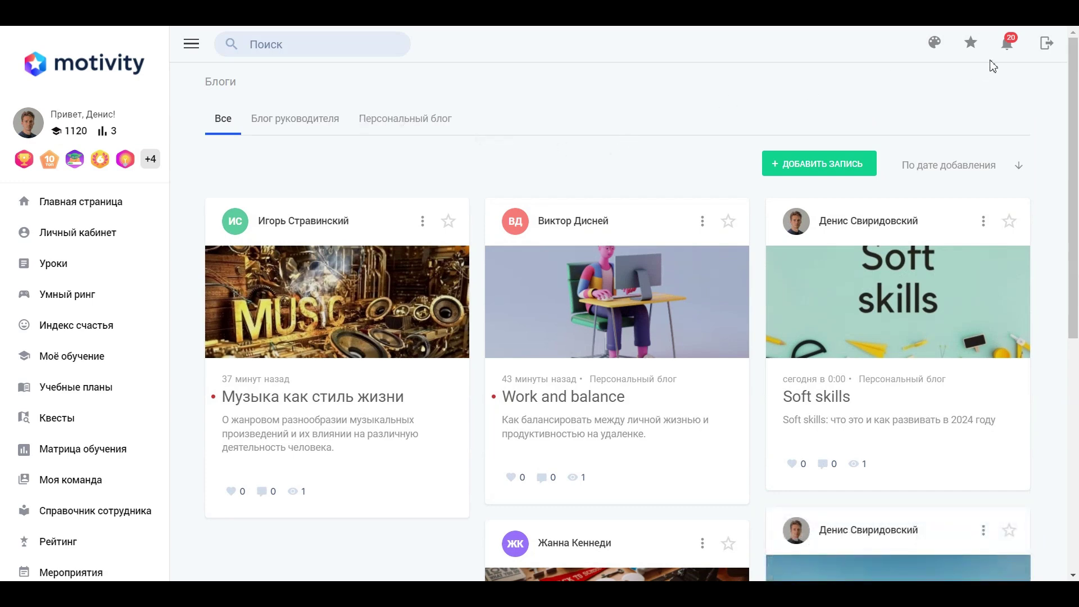
pyautogui.click(1006, 43)
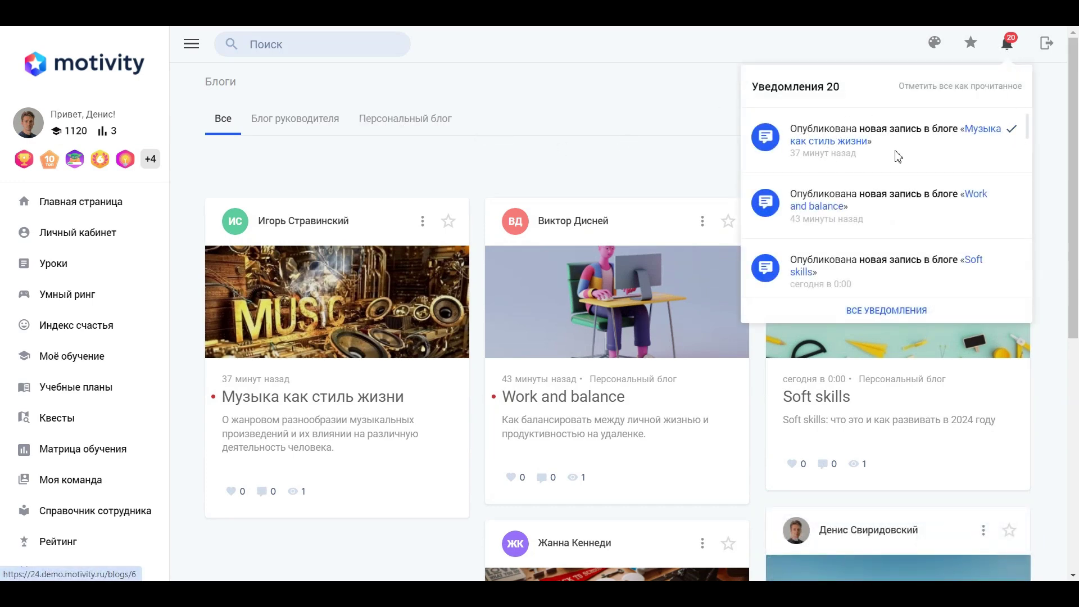
pyautogui.click(570, 169)
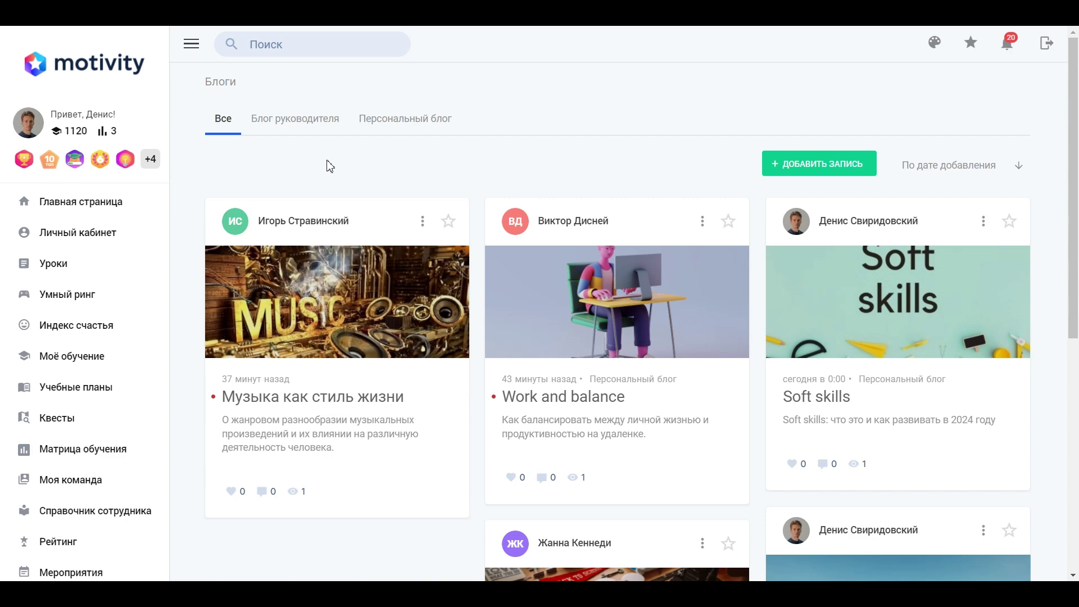
# Switch to the administration panel and open its blogs management section (Блоги).
pyautogui.scroll(-10, 133, 365)
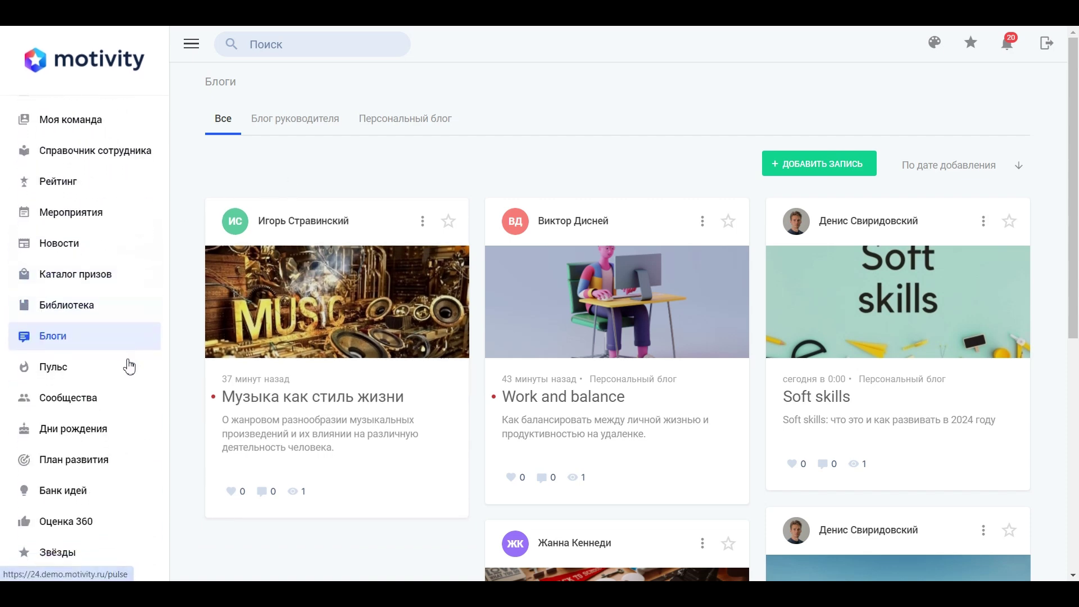
pyautogui.click(94, 554)
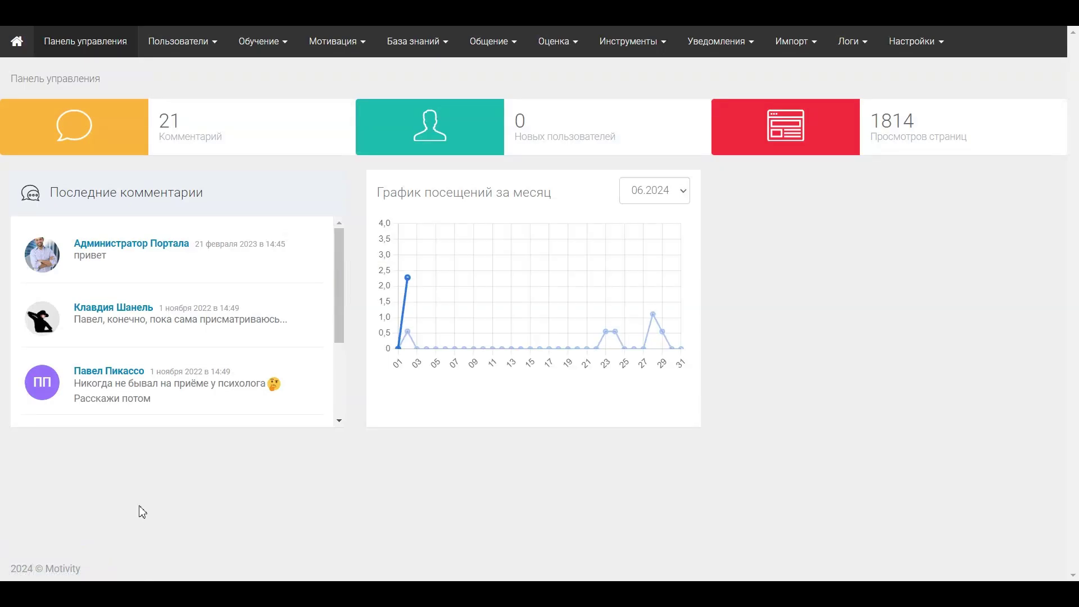
pyautogui.moveTo(517, 50)
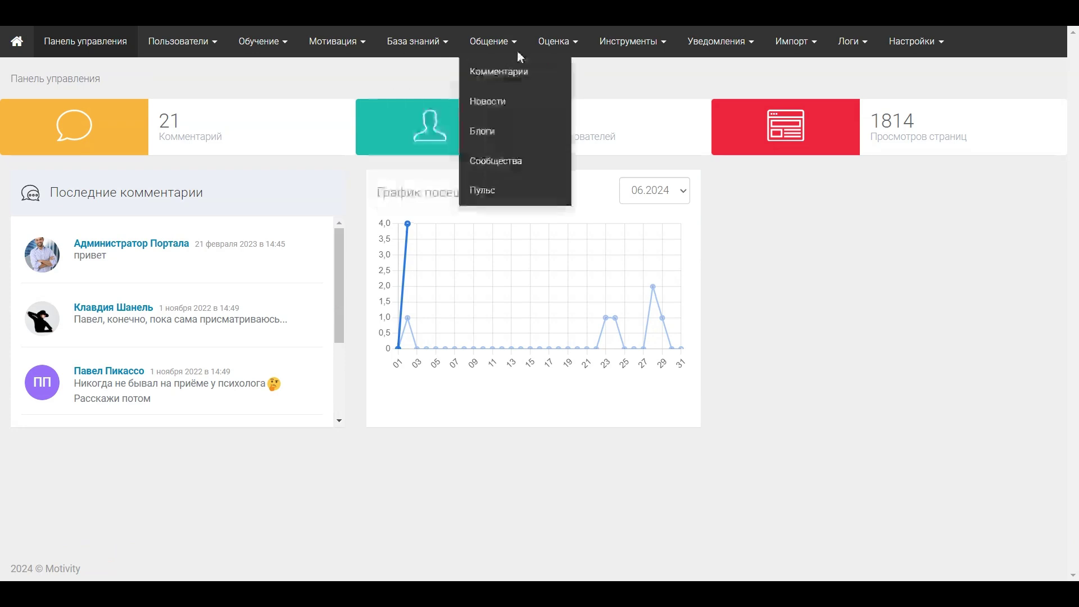
pyautogui.click(496, 132)
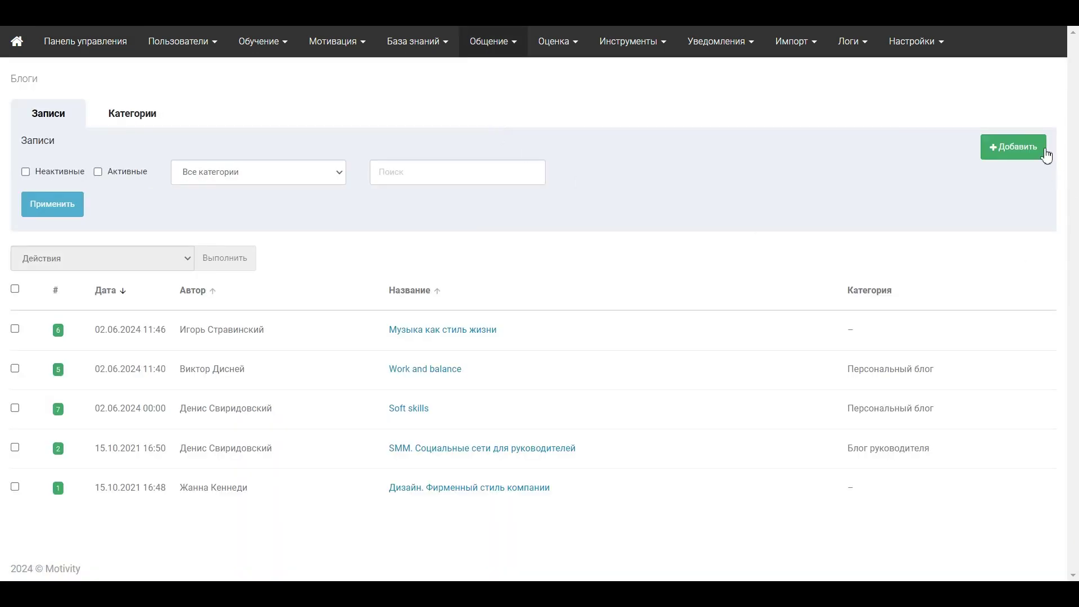
# Open the creation form for a new blog post and review its content fields, including author and publication date.
pyautogui.click(1013, 147)
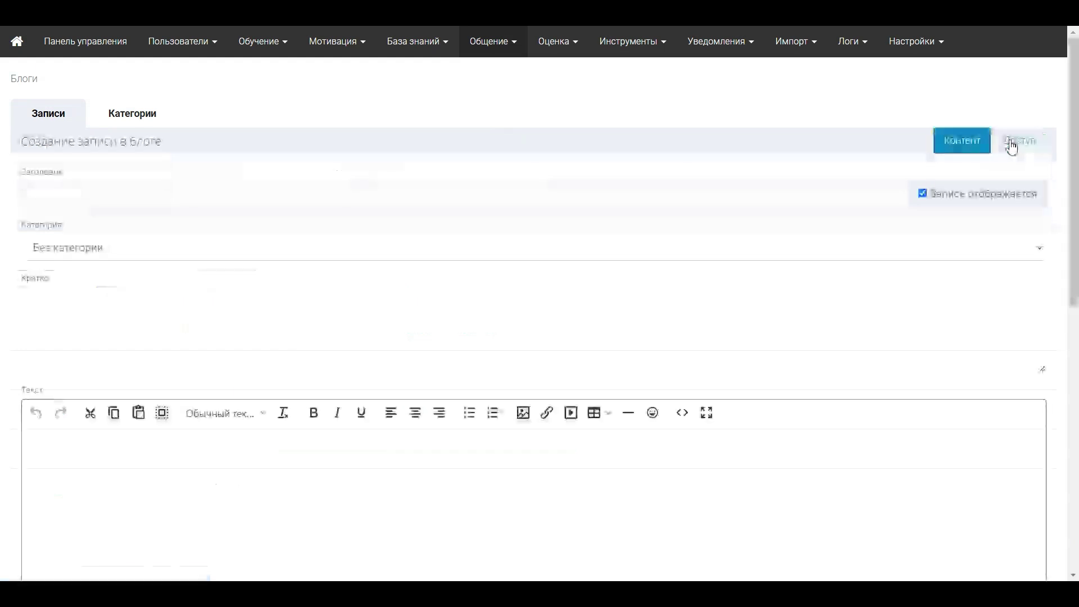
pyautogui.scroll(-6, 36, 311)
pyautogui.scroll(-3, 57, 421)
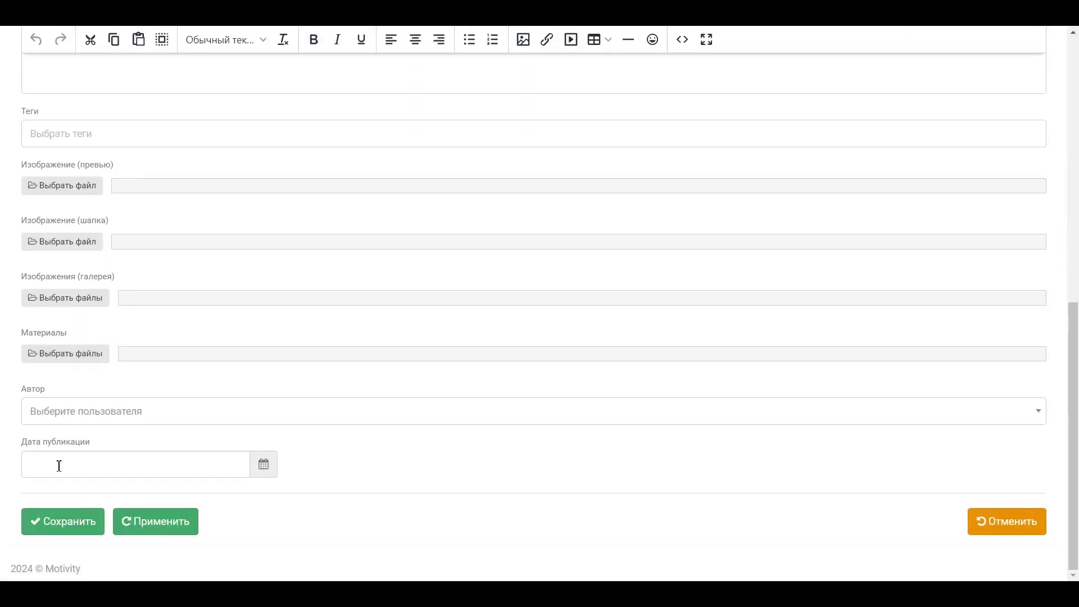
pyautogui.scroll(15, 57, 463)
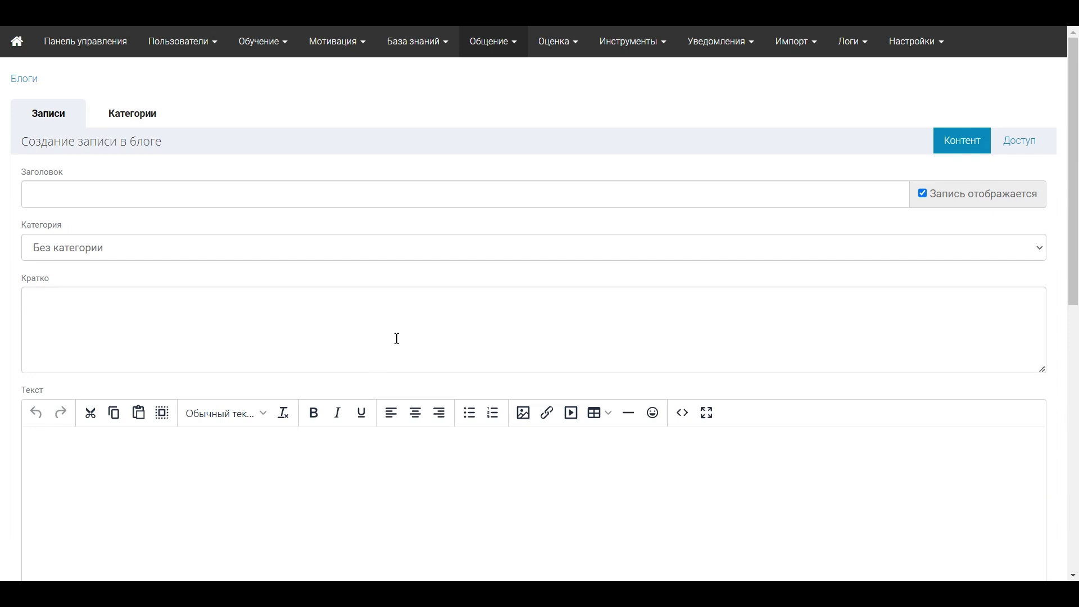
# Restrict the new post's access to the user «Платформа Motivity», the user group «Пекарня 1» and the role «Администратор».
pyautogui.click(1019, 141)
pyautogui.click(126, 197)
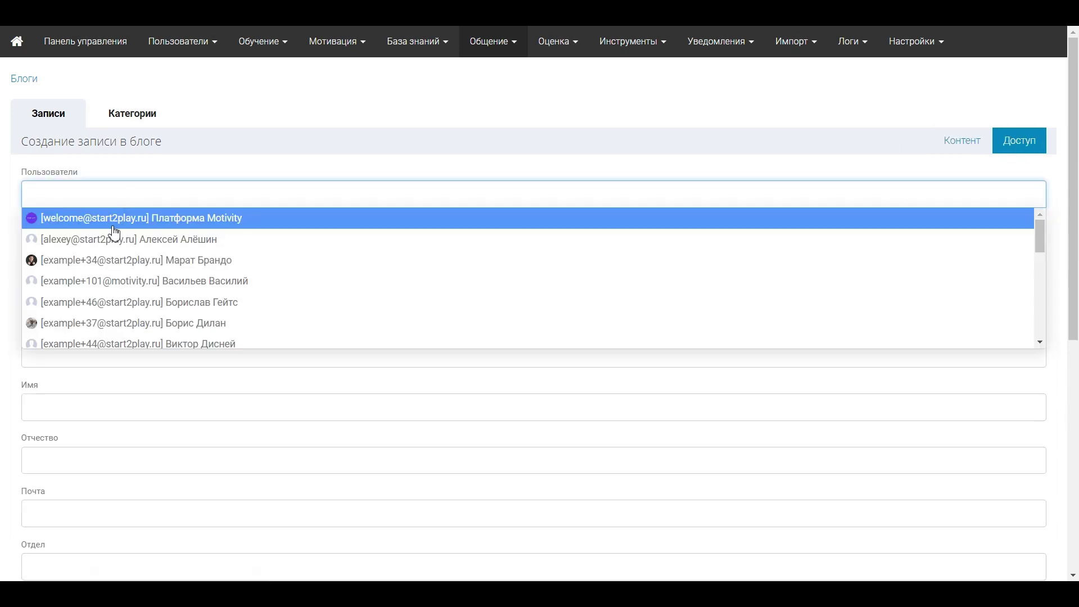
pyautogui.click(110, 222)
pyautogui.click(5, 276)
pyautogui.click(62, 246)
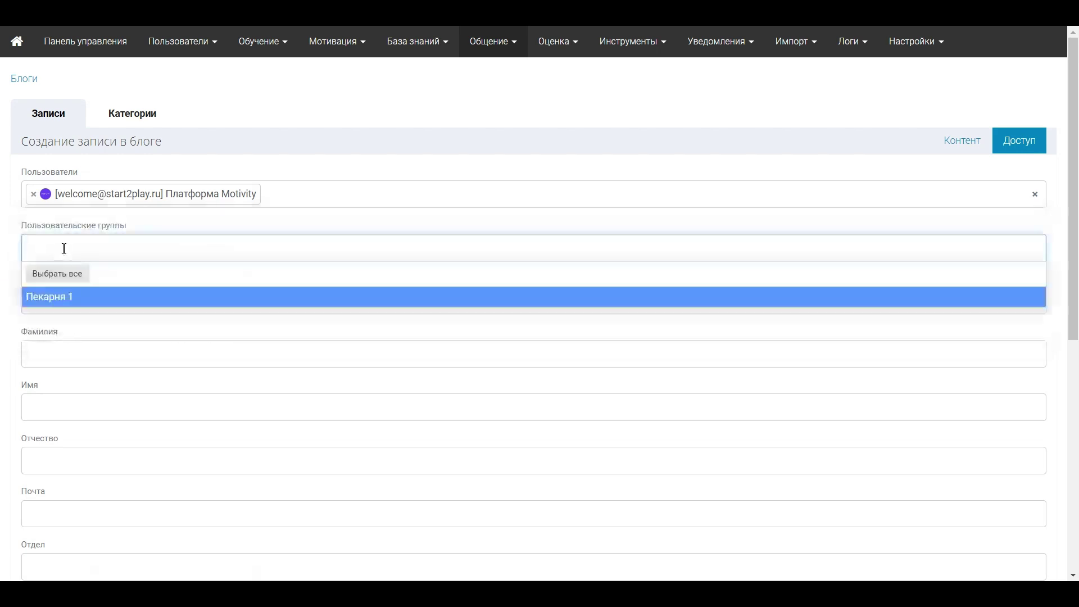
pyautogui.click(60, 297)
pyautogui.scroll(-7, 83, 362)
pyautogui.click(65, 468)
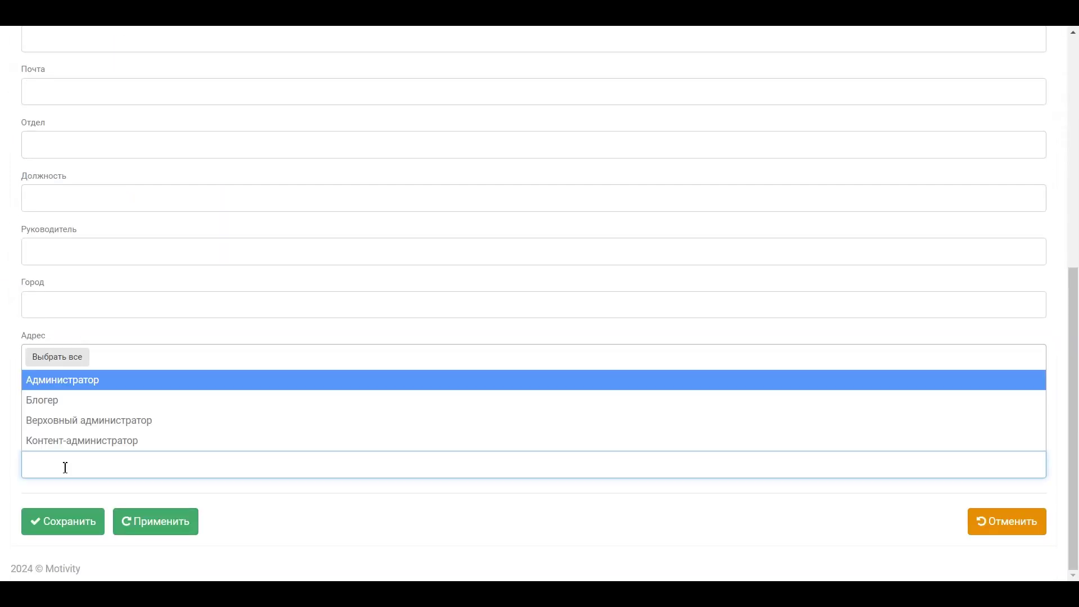
pyautogui.click(87, 382)
pyautogui.scroll(10, 236, 385)
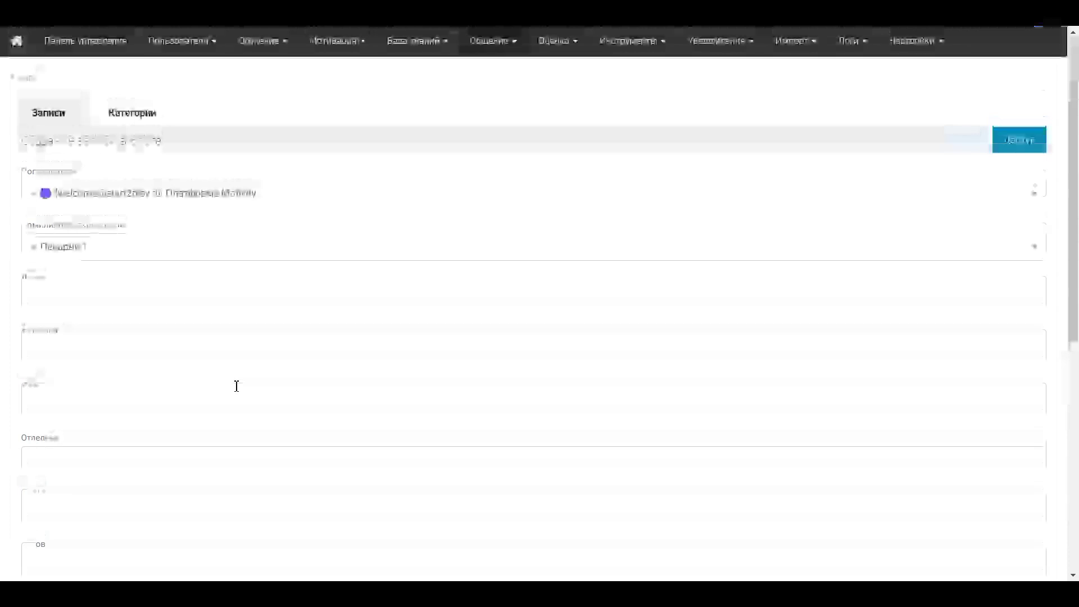
# Clear the selected role, user group and user from the new post's access settings.
pyautogui.scroll(-10, 242, 389)
pyautogui.click(35, 464)
pyautogui.click(11, 429)
pyautogui.scroll(6, 37, 319)
pyautogui.click(34, 177)
pyautogui.click(2, 186)
pyautogui.click(33, 124)
pyautogui.click(12, 135)
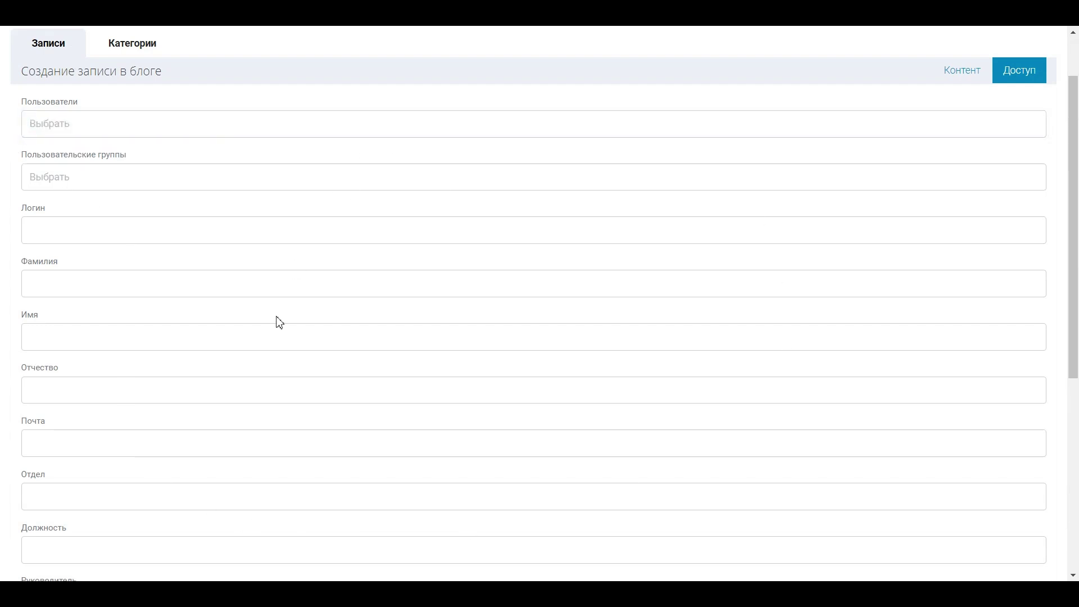
# Return to the blogs management list and open the post «Дизайн. Фирменный стиль компании» to review its editing form.
pyautogui.scroll(2, 661, 354)
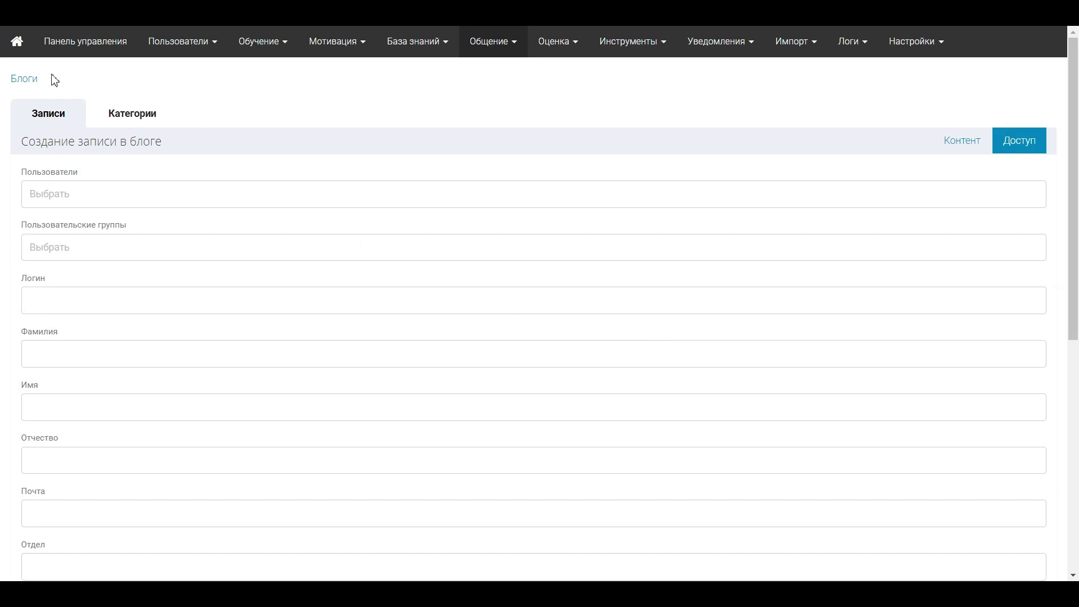
pyautogui.click(24, 78)
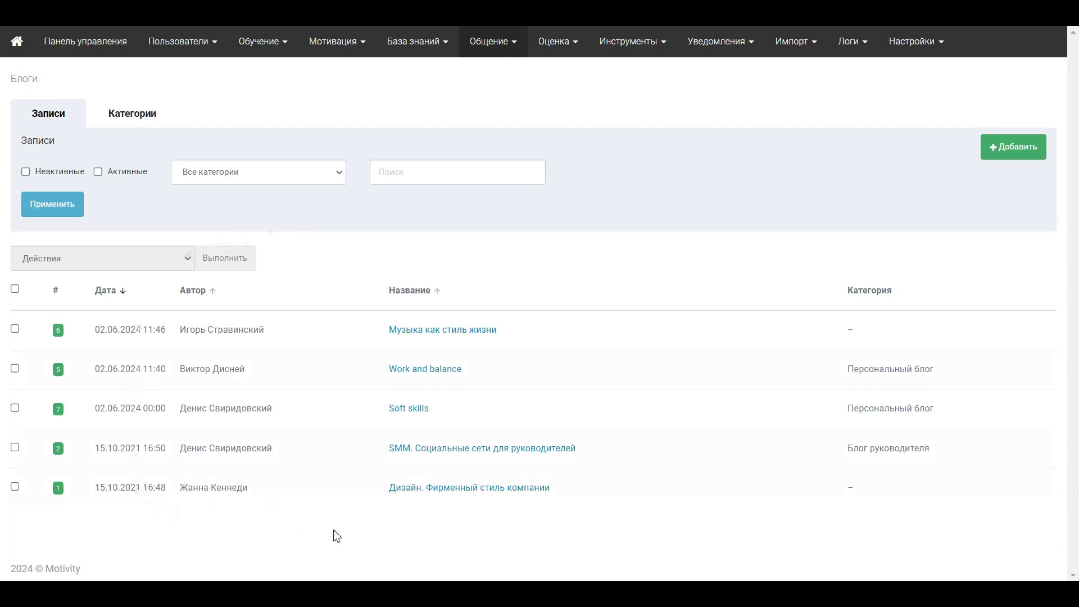
pyautogui.click(488, 490)
pyautogui.scroll(-7, 456, 302)
pyautogui.scroll(7, 456, 302)
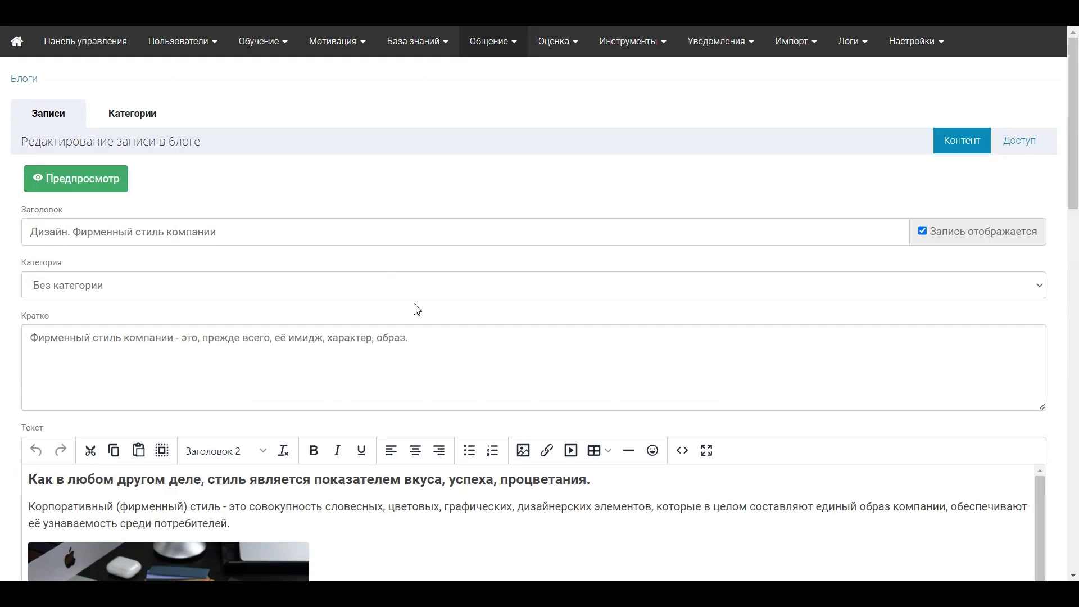
# Return to the blogs management list and review its category filter and search options.
pyautogui.click(24, 78)
pyautogui.click(321, 176)
pyautogui.click(406, 196)
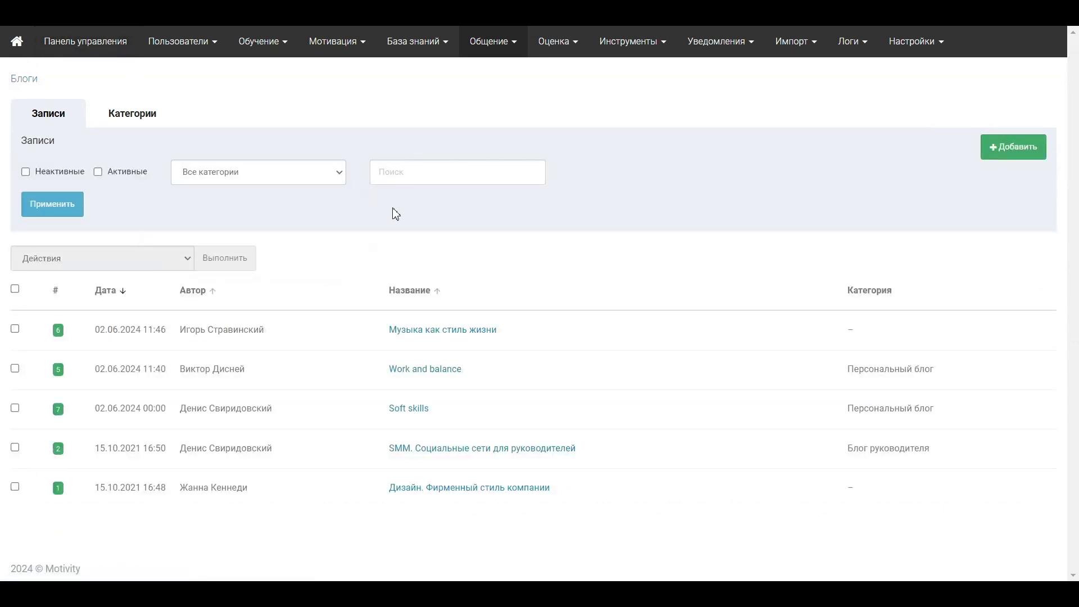
# Select all blog posts in the management list to review the available bulk actions, and clear the selection.
pyautogui.click(16, 289)
pyautogui.click(43, 260)
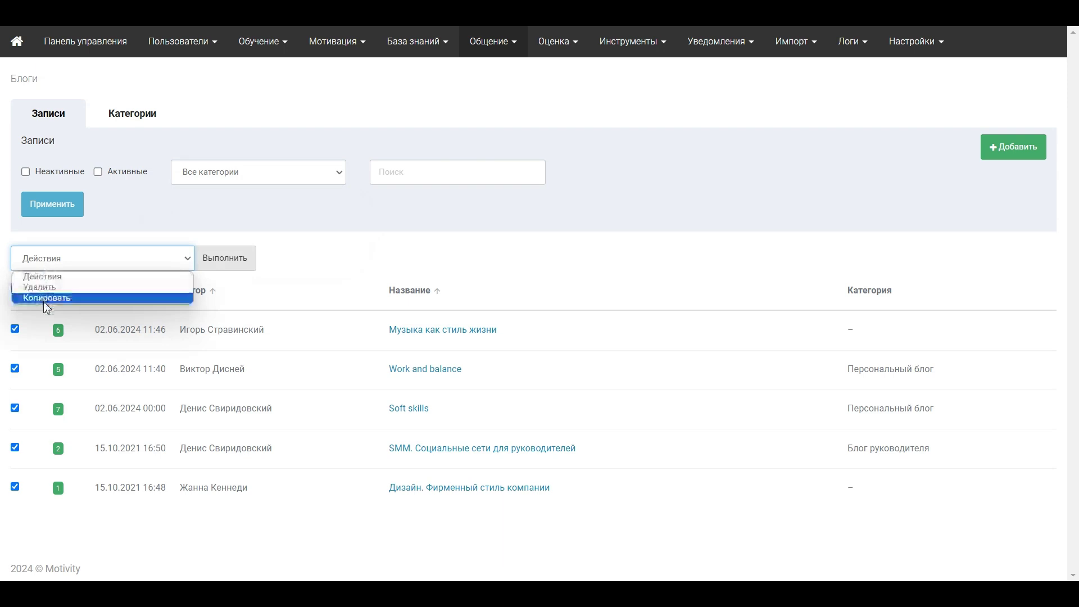
pyautogui.click(321, 231)
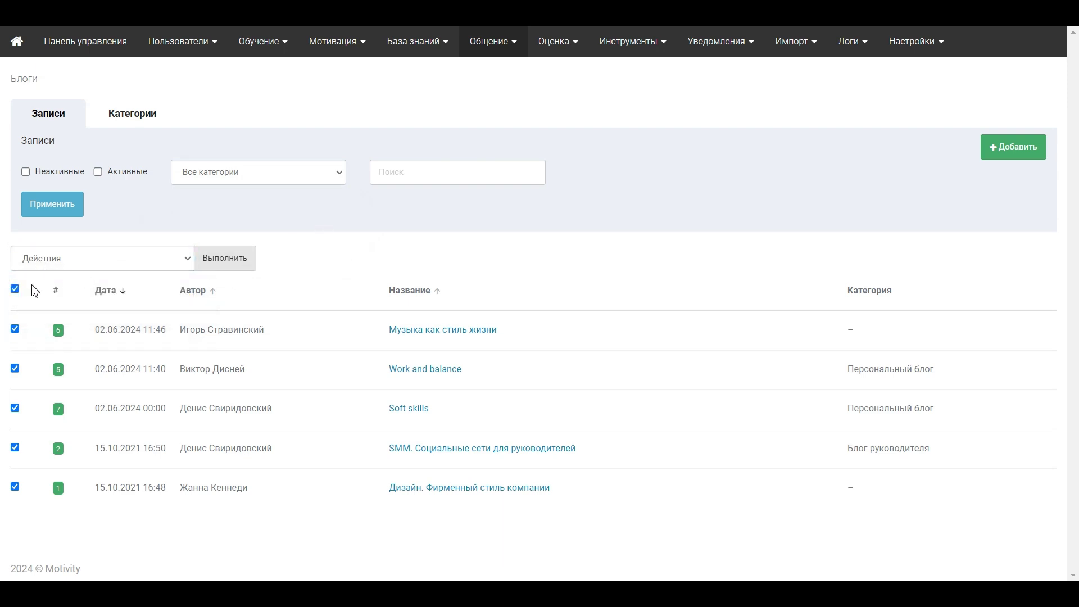
pyautogui.click(15, 289)
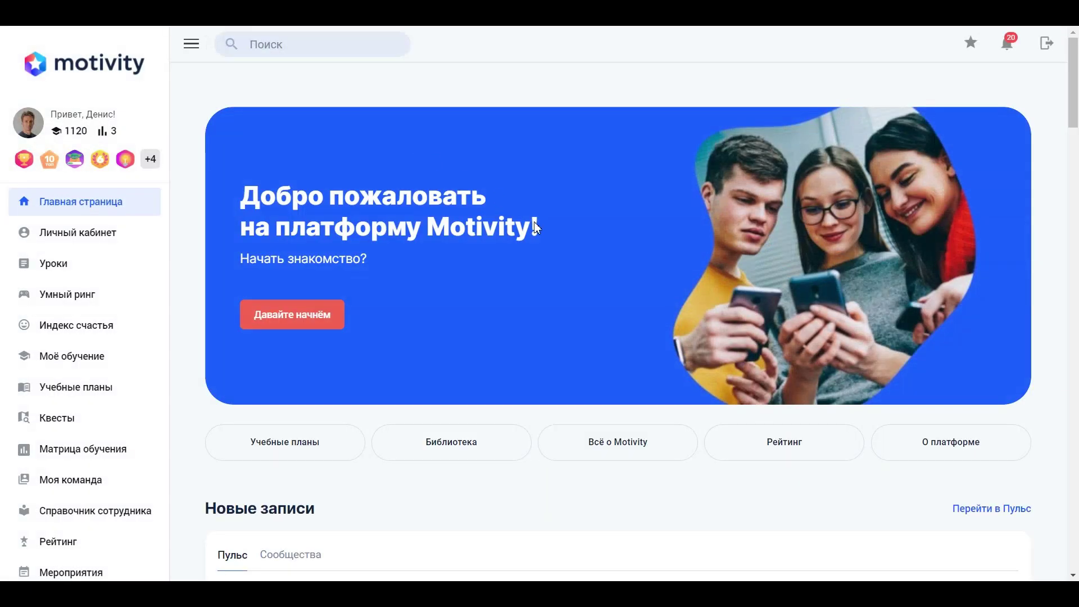
# Find the «Блоги» block on the platform's home page, expand it to show the remaining post, and review the post cards.
pyautogui.scroll(-15, 534, 222)
pyautogui.scroll(-20, 536, 228)
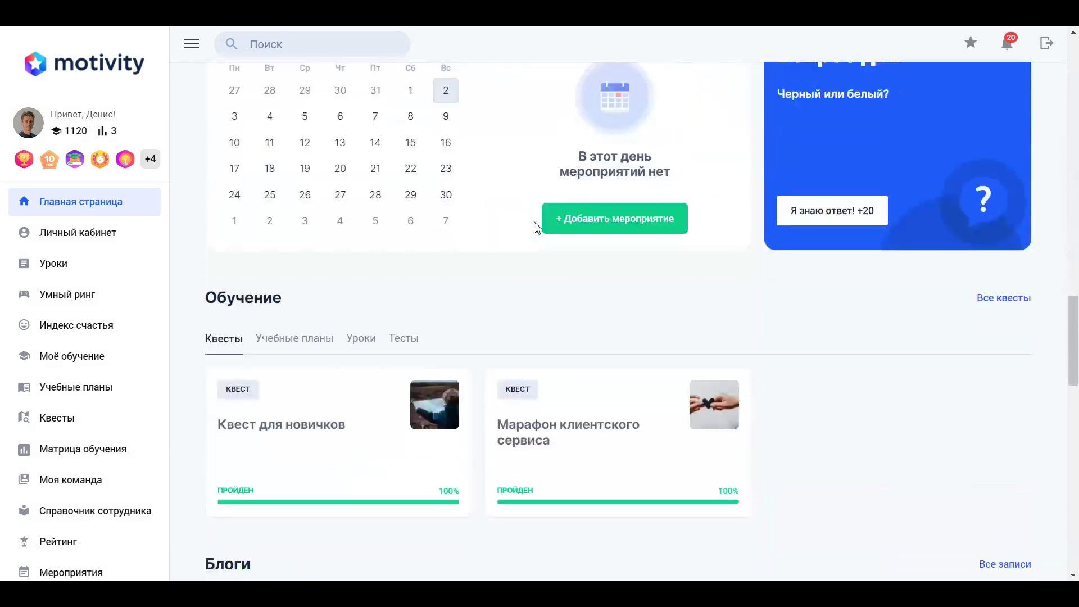
pyautogui.scroll(-1, 537, 227)
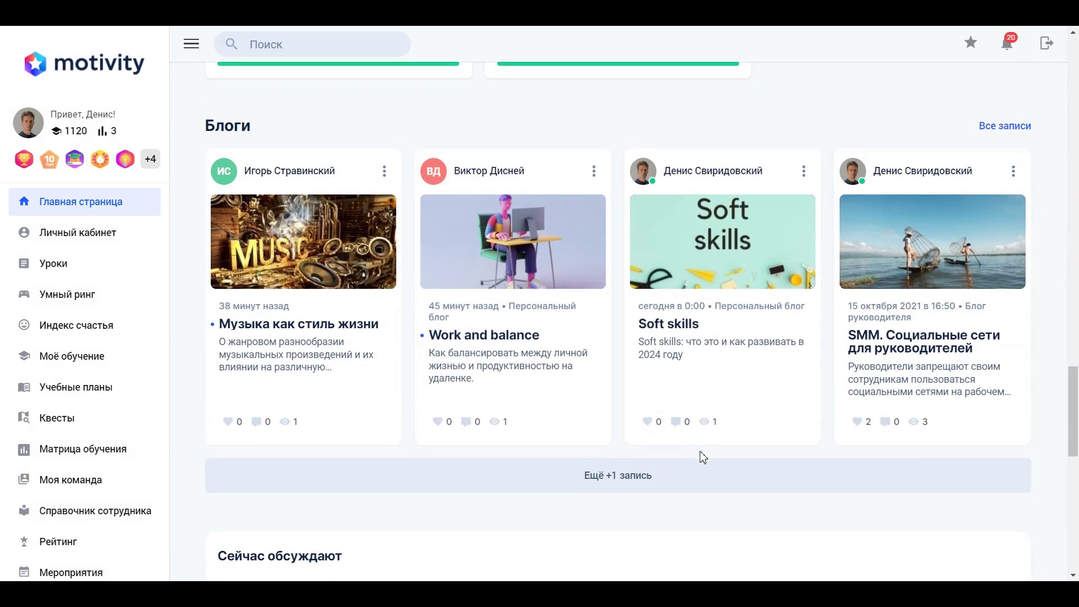
pyautogui.click(620, 475)
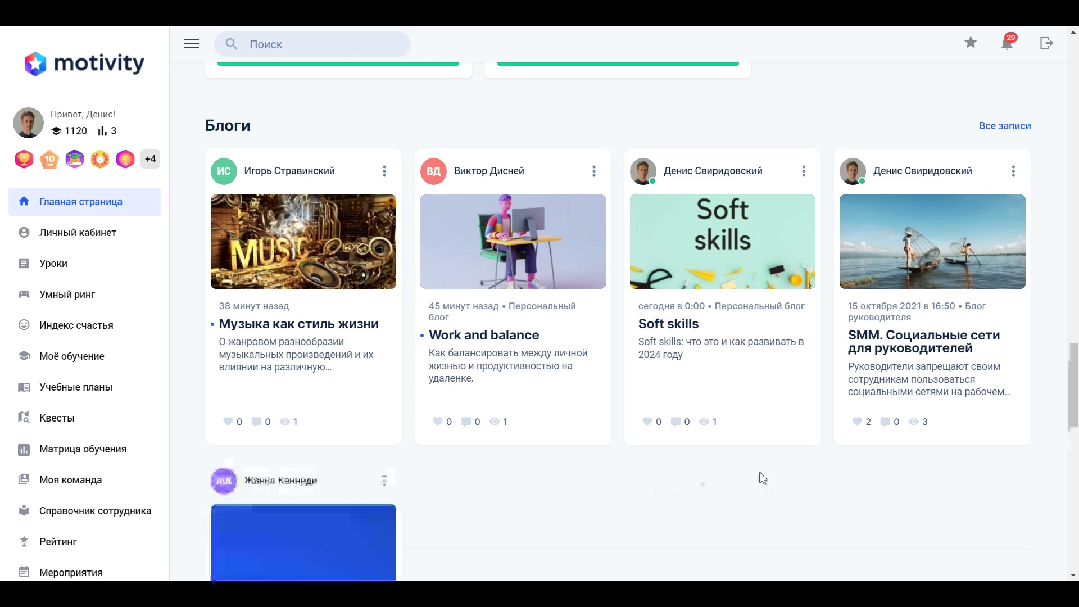
pyautogui.scroll(-4, 718, 359)
pyautogui.scroll(4, 450, 477)
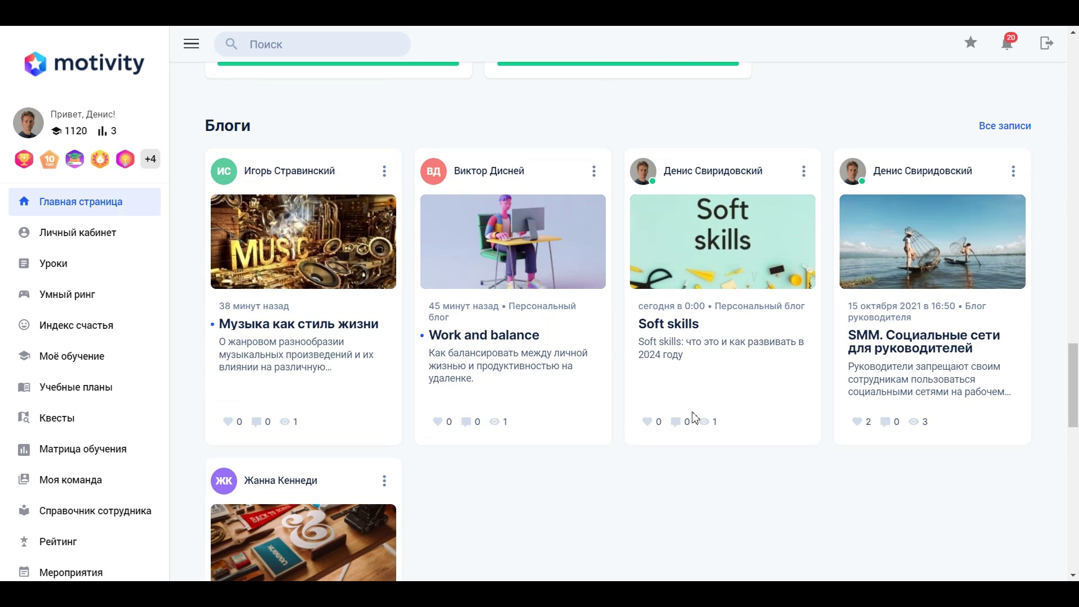
pyautogui.scroll(-1, 598, 247)
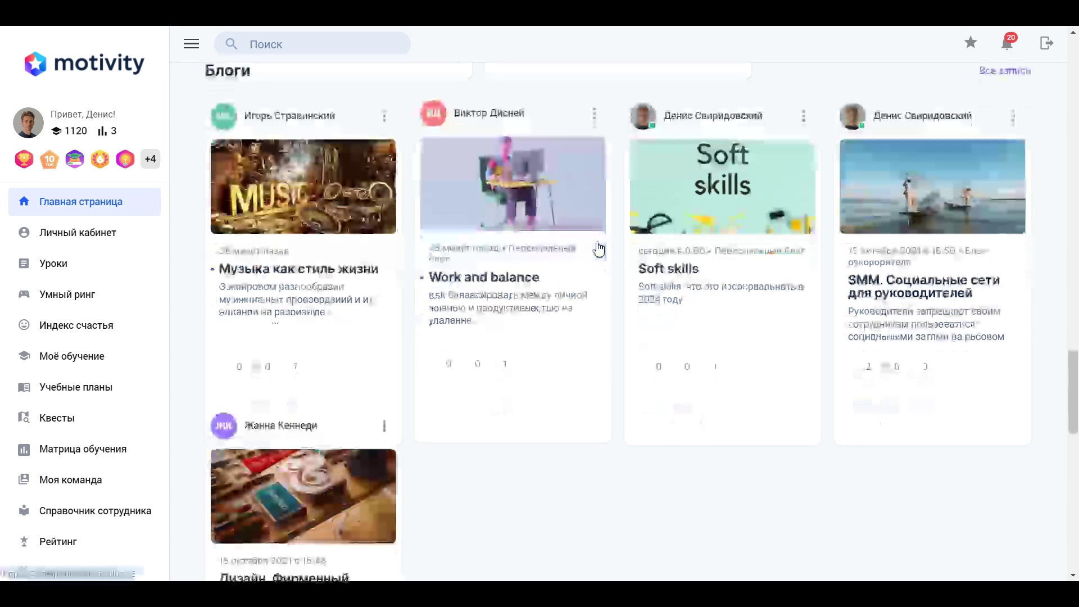
pyautogui.scroll(3, 598, 248)
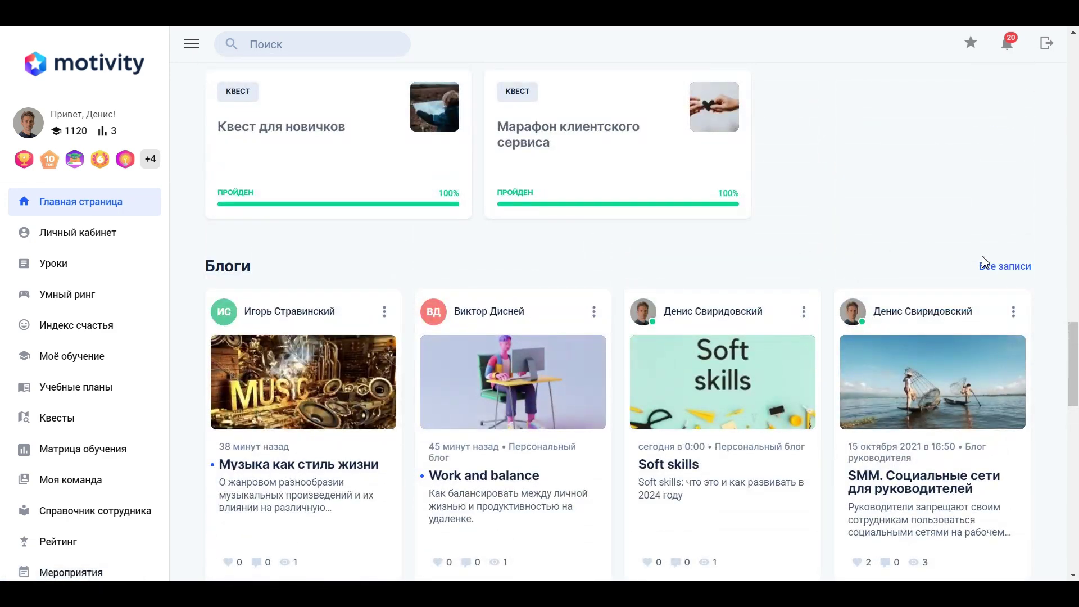
# Open the full list of blog posts from the home page's «Блоги» block, look through it, and return to the home page.
pyautogui.click(989, 266)
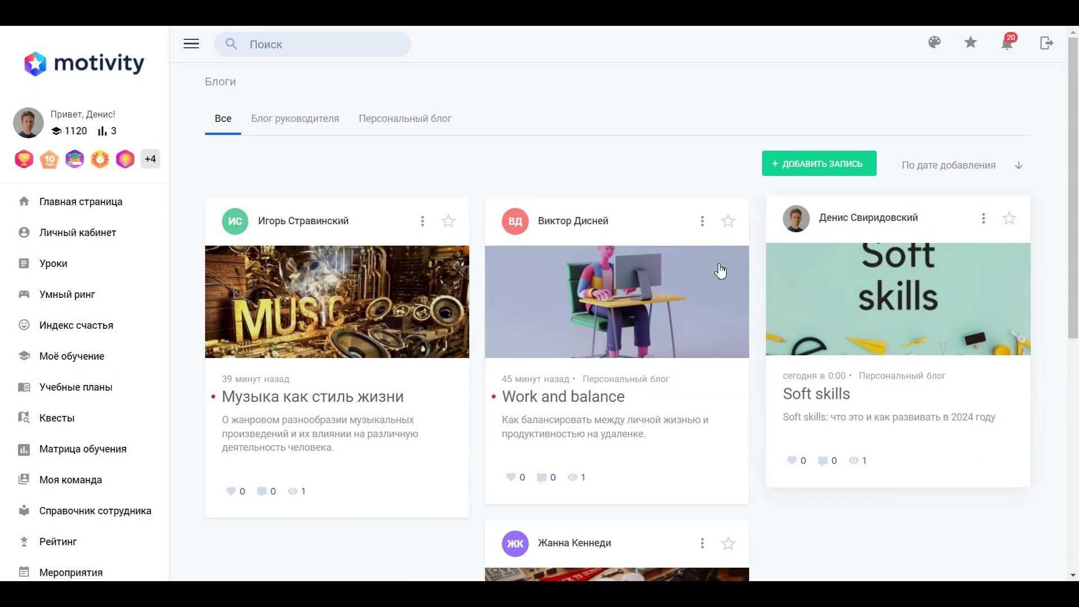
pyautogui.scroll(-1, 398, 164)
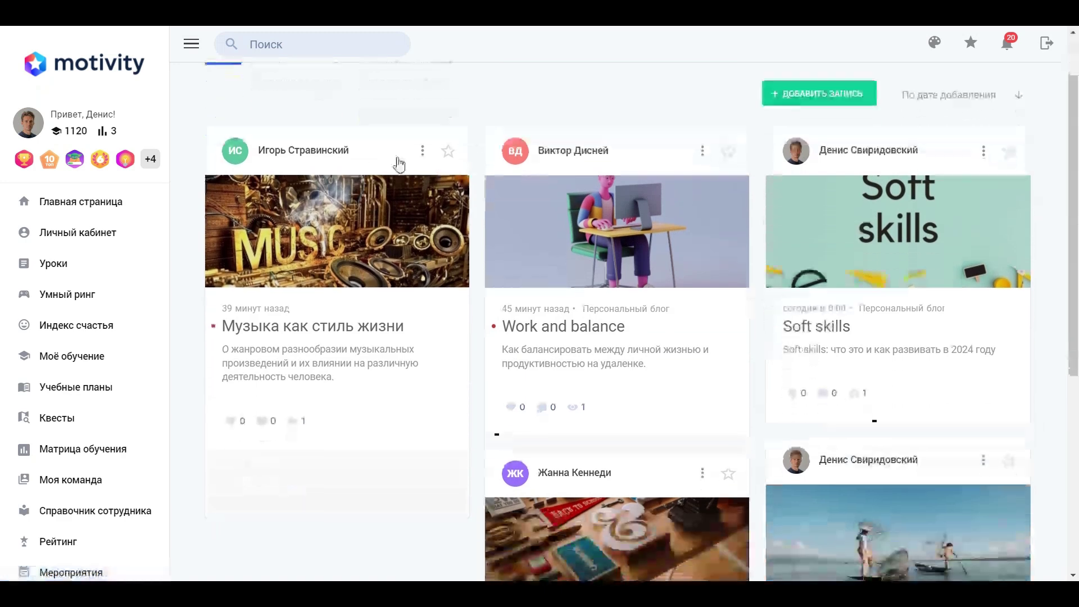
pyautogui.click(75, 209)
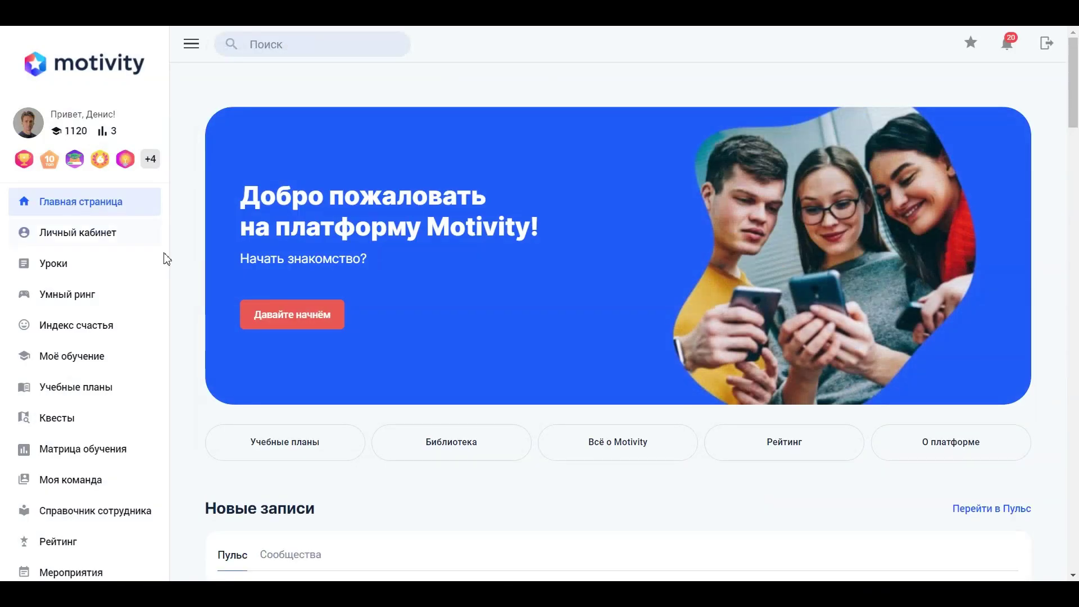